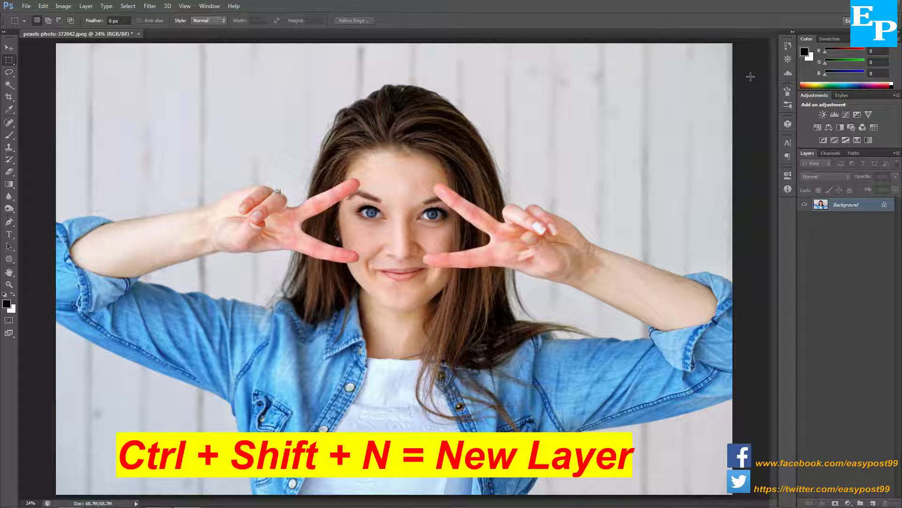
# - Create a new layer named White above the Background
pyautogui.hotkey('ctrl', 'shift', 'n')
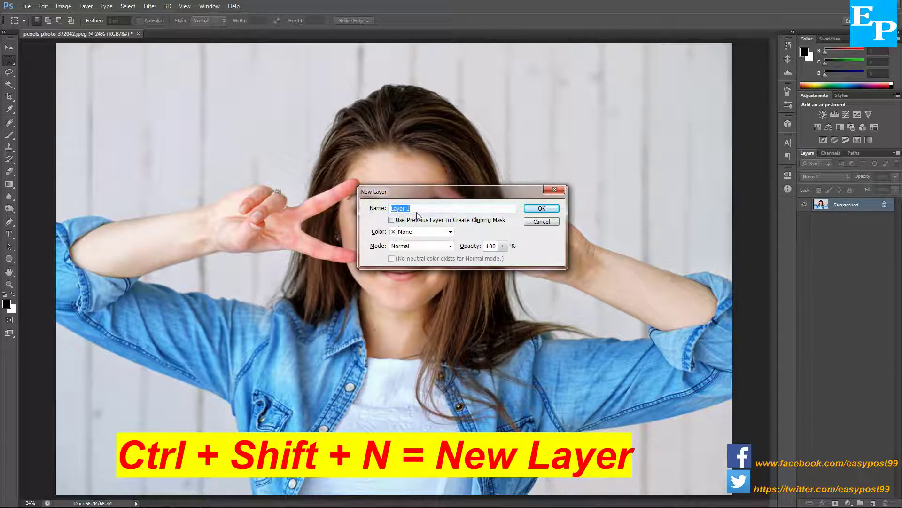
pyautogui.write('White')
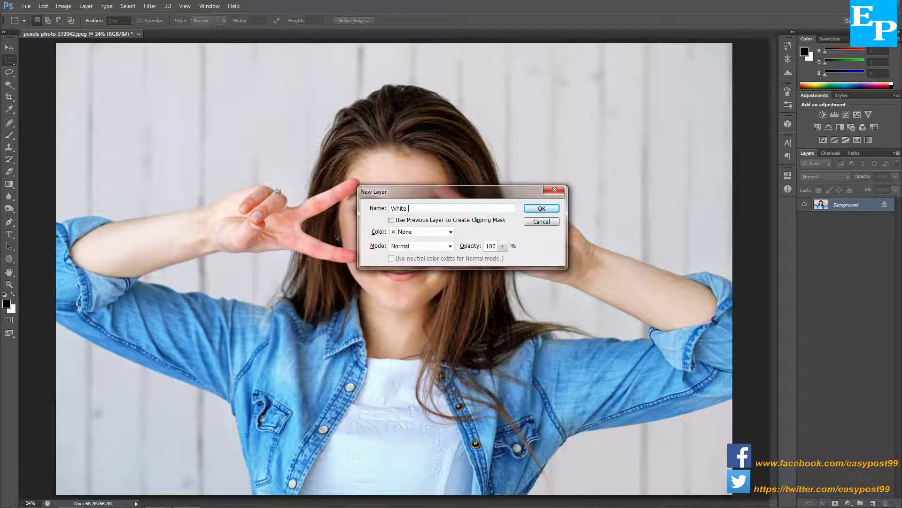
pyautogui.click(541, 209)
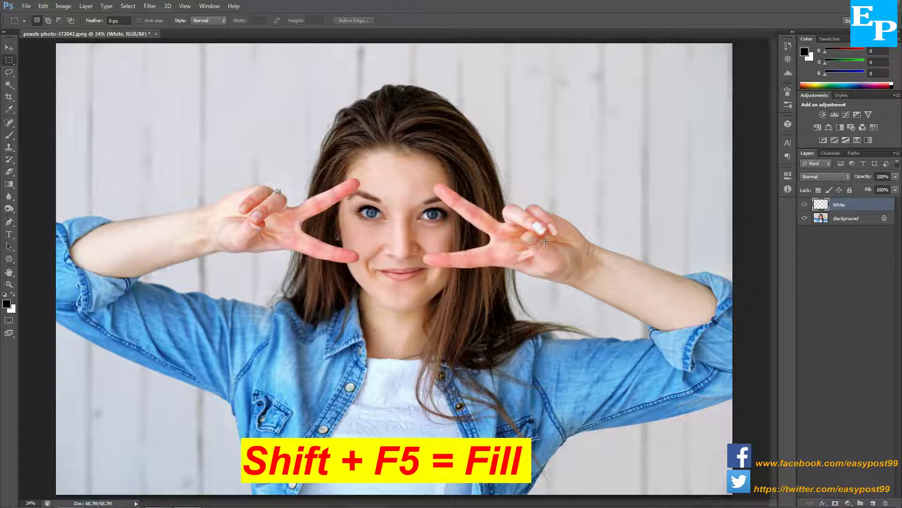
# - Fill the White layer with white at 100% opacity in Normal mode and hide the layer
pyautogui.hotkey('shift', 'F5')
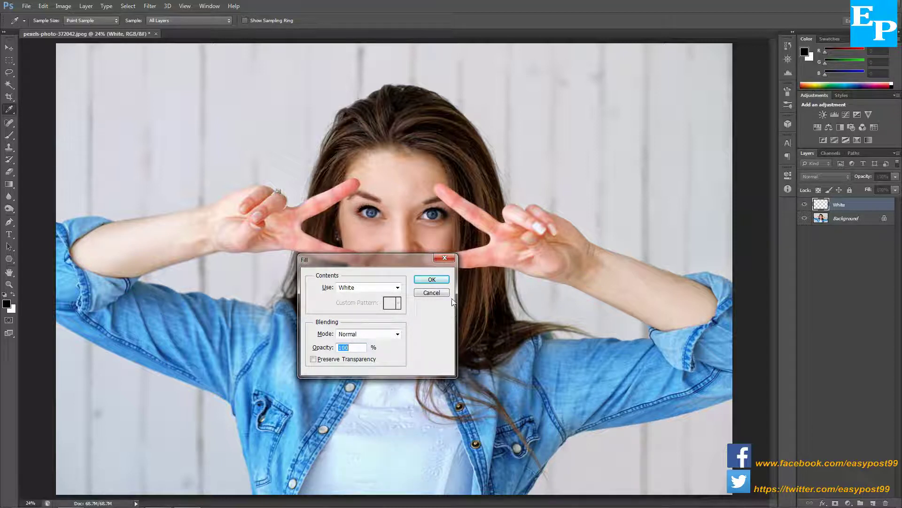
pyautogui.click(431, 279)
pyautogui.press('m')
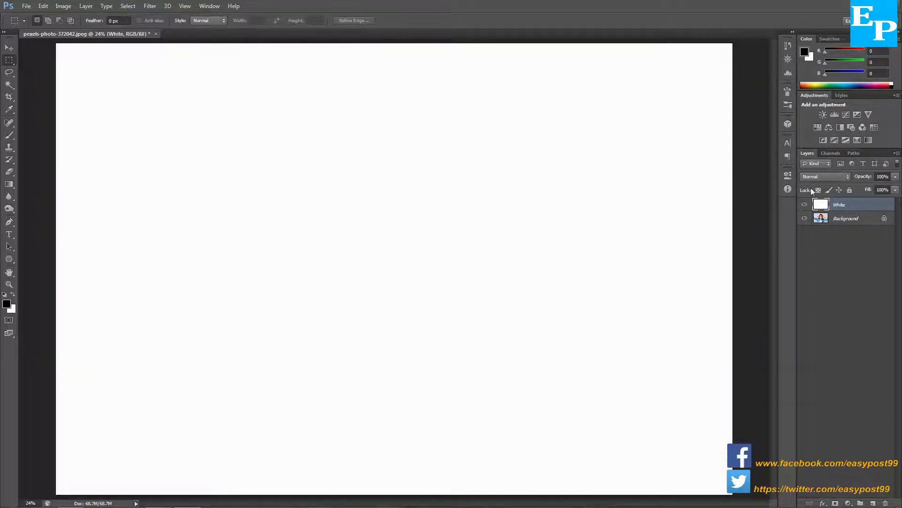
pyautogui.click(806, 205)
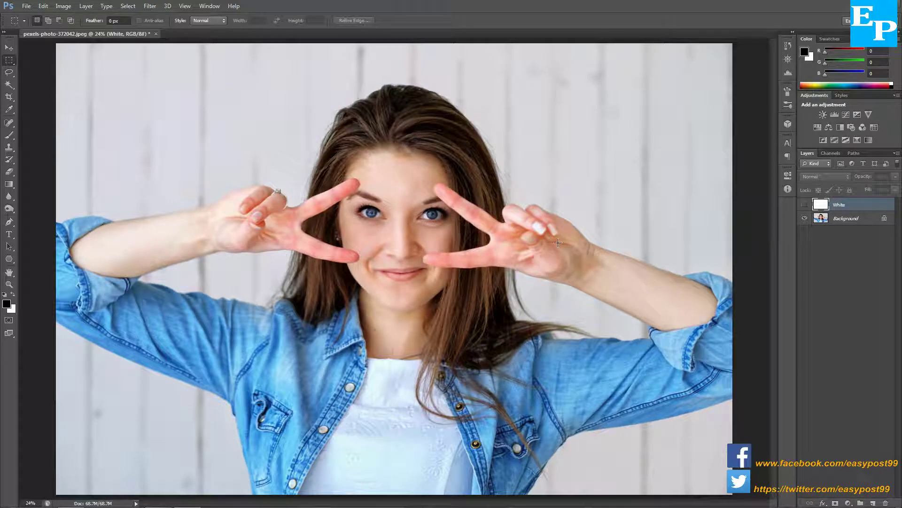
# - Create a new layer named Photo 01 above the White layer
pyautogui.hotkey('ctrl', 'shift', 'n')
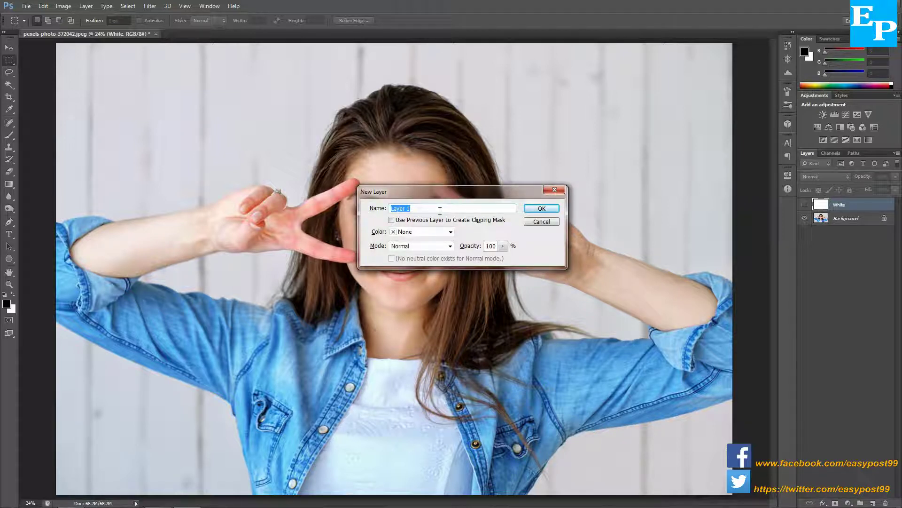
pyautogui.write('Photo 01')
pyautogui.click(529, 210)
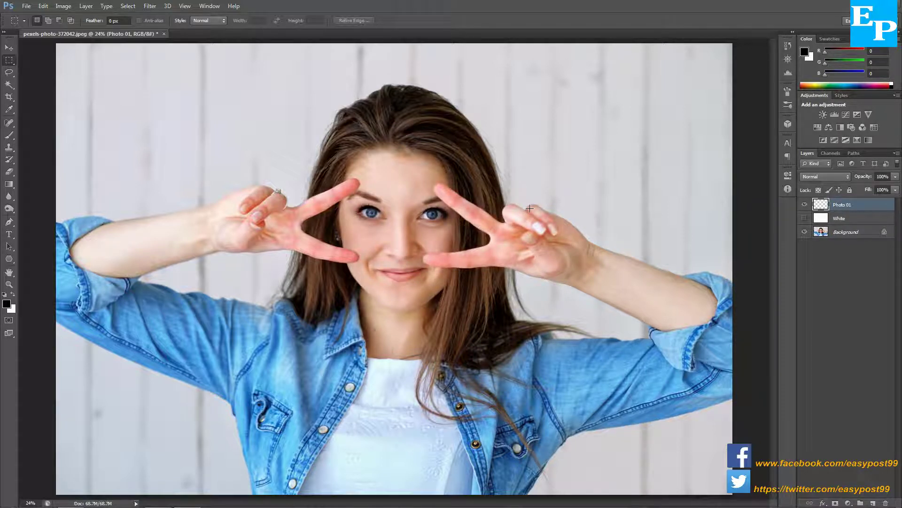
# - Marquee-select an upright rectangle around the woman's head, fill it with white on the Photo 01 layer, and deselect
pyautogui.moveTo(282, 82); pyautogui.dragTo(507, 343)
pyautogui.moveTo(437, 315); pyautogui.dragTo(441, 301)
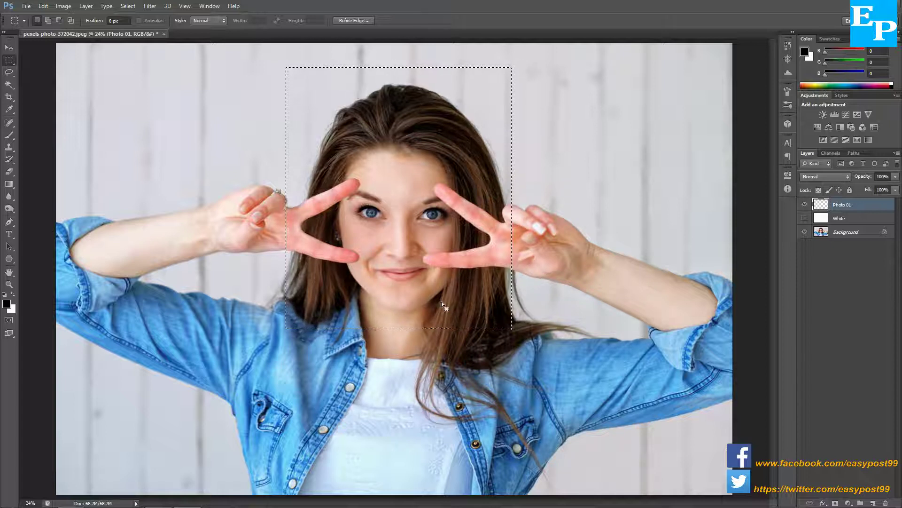
pyautogui.press('shift')
pyautogui.hotkey('shift', 'F5')
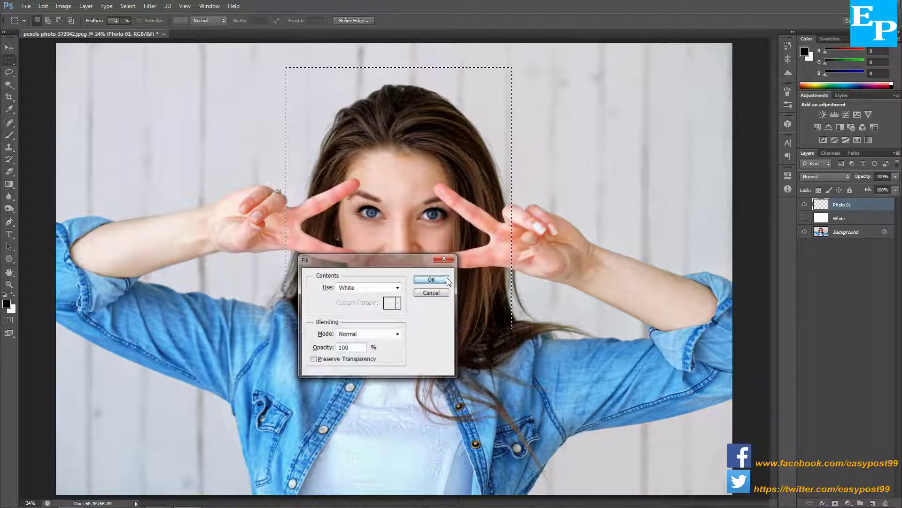
pyautogui.click(431, 279)
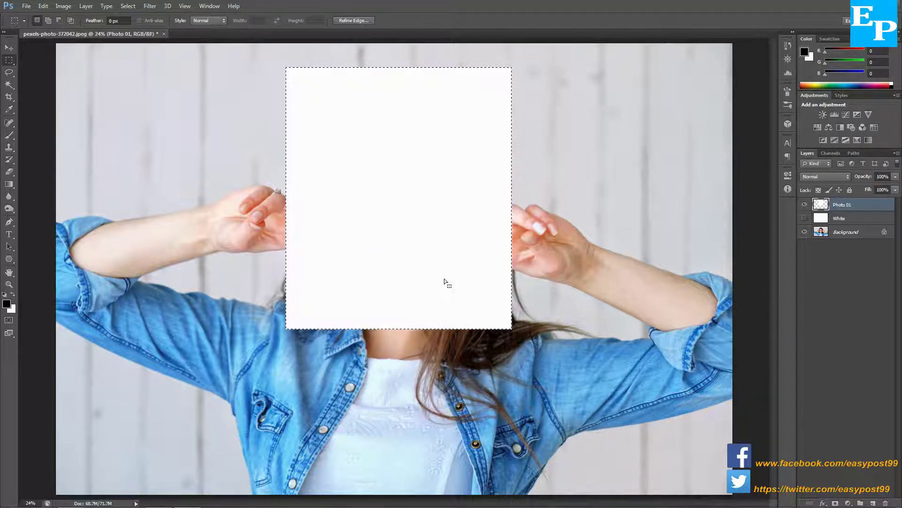
pyautogui.hotkey('ctrl', 'd')
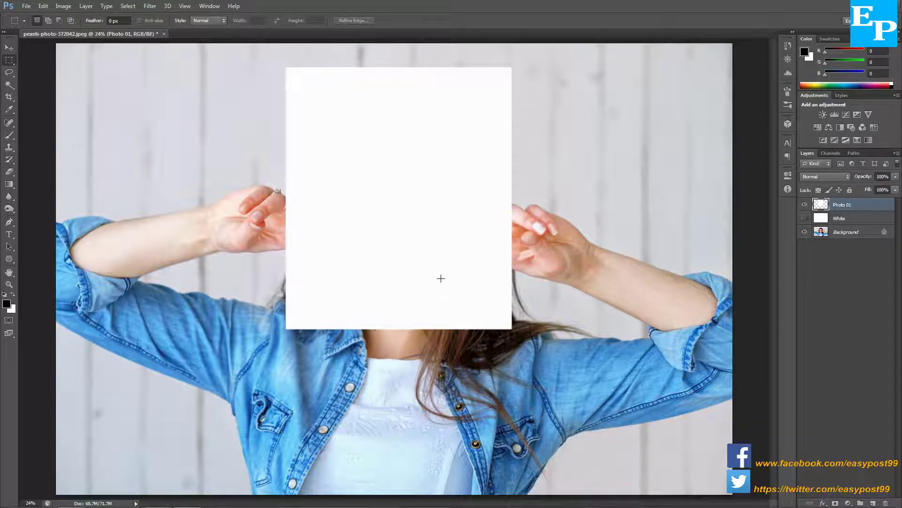
# - Duplicate the Photo 01 layer and rename the copy Photo 02
pyautogui.hotkey('ctrl', 'j')
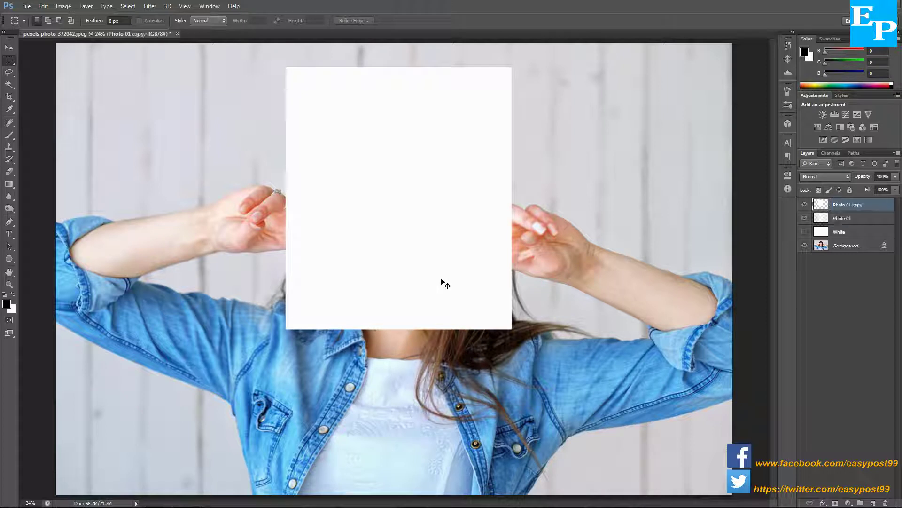
pyautogui.doubleClick(853, 205)
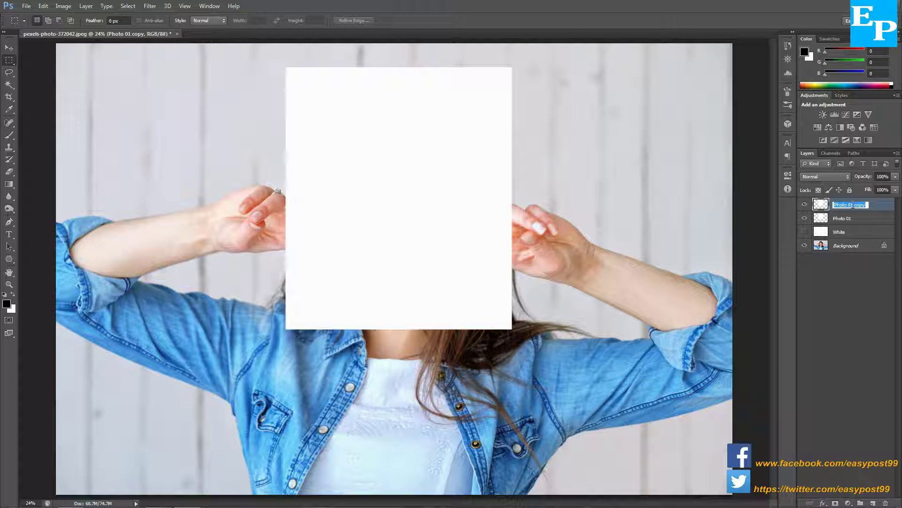
pyautogui.write('Photo 02')
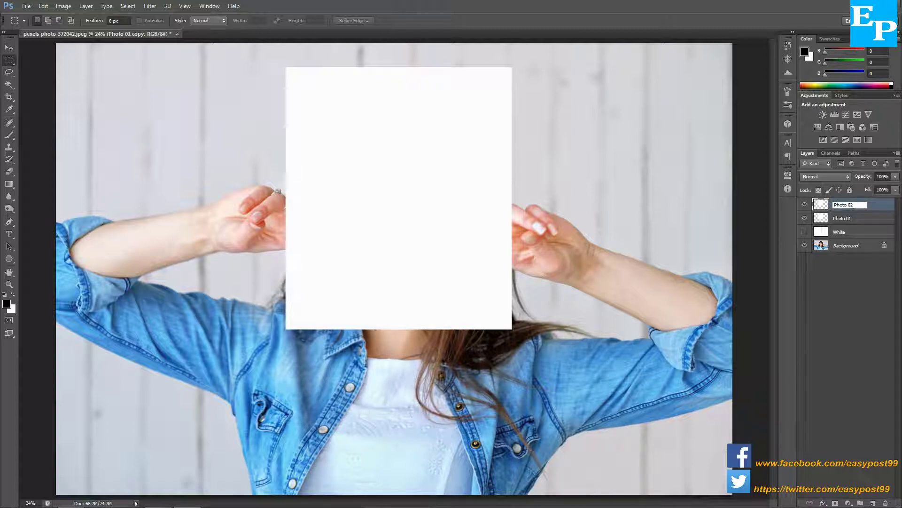
pyautogui.press('Return')
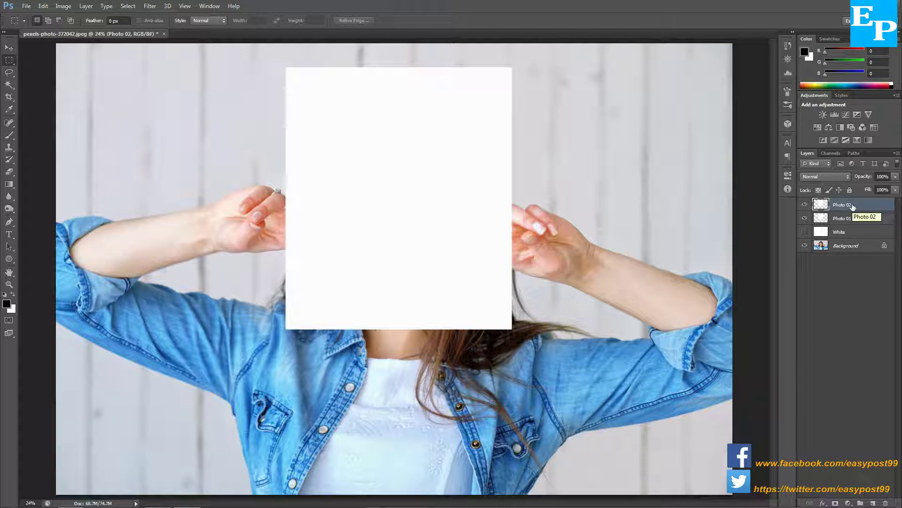
# - Rotate the Photo 02 rectangle by -30° about a pivot on its lower edge, right of centre, at about X 3486, Y 2526 px
pyautogui.hotkey('ctrl', 't')
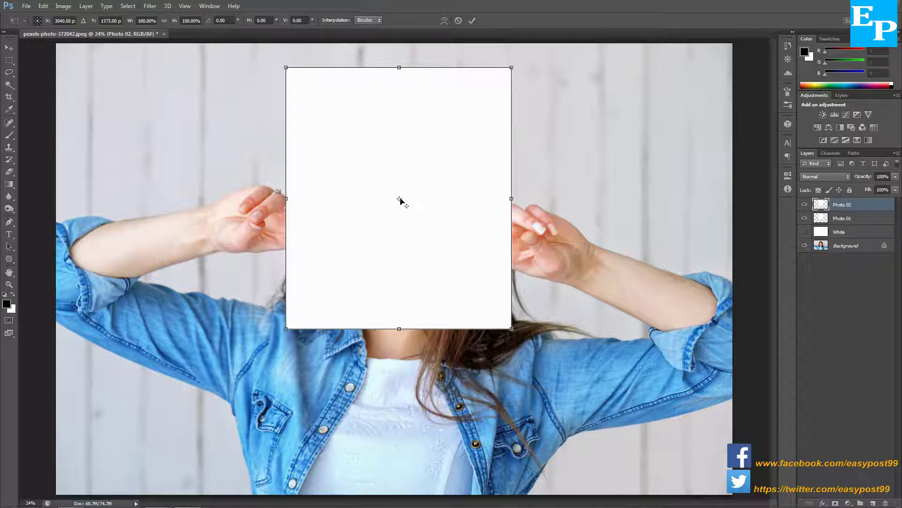
pyautogui.moveTo(399, 198); pyautogui.dragTo(399, 328)
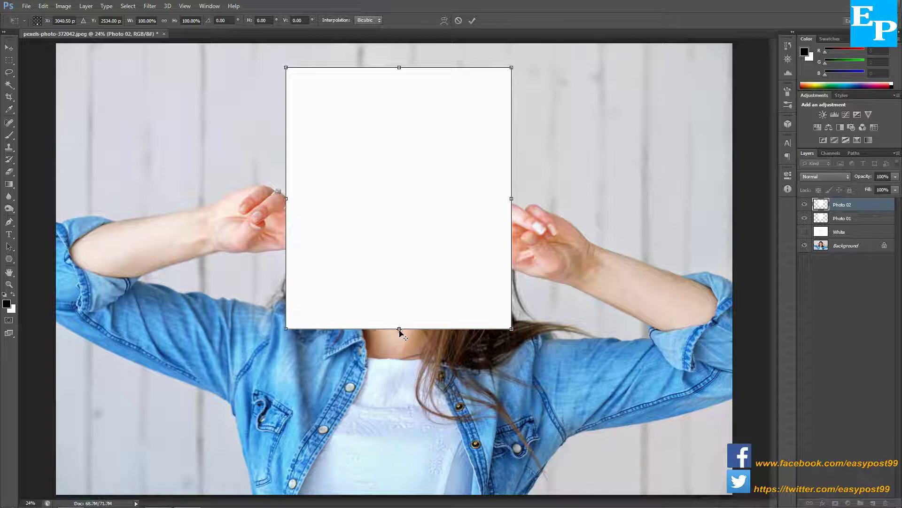
pyautogui.moveTo(399, 329); pyautogui.dragTo(449, 328)
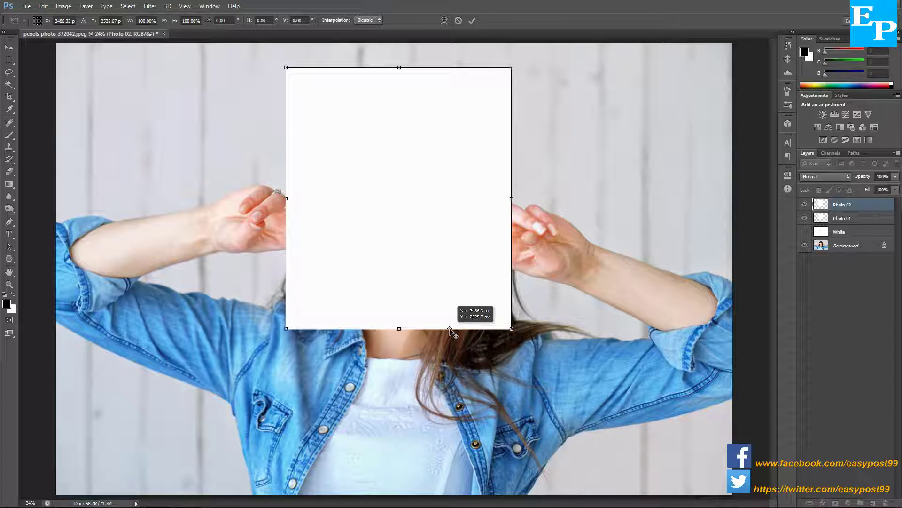
pyautogui.moveTo(450, 328); pyautogui.dragTo(450, 329)
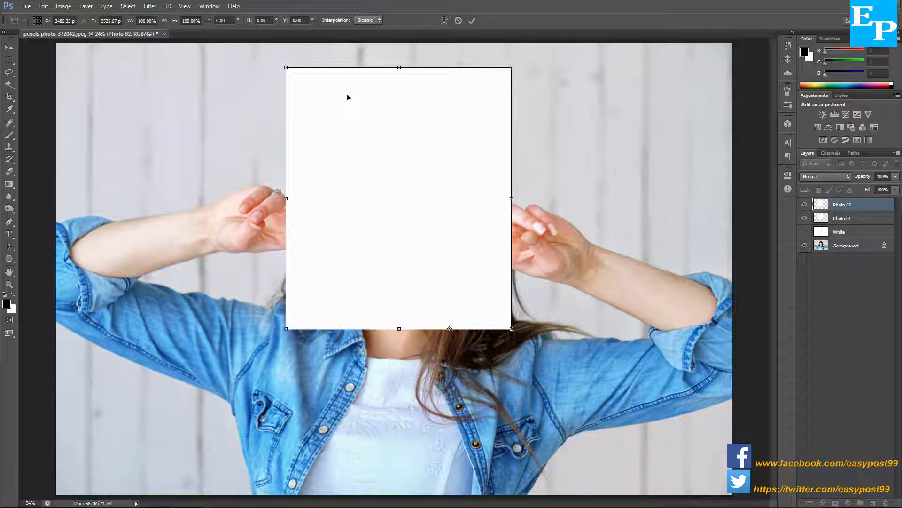
pyautogui.click(216, 20)
pyautogui.write('-3')
pyautogui.press('Return')
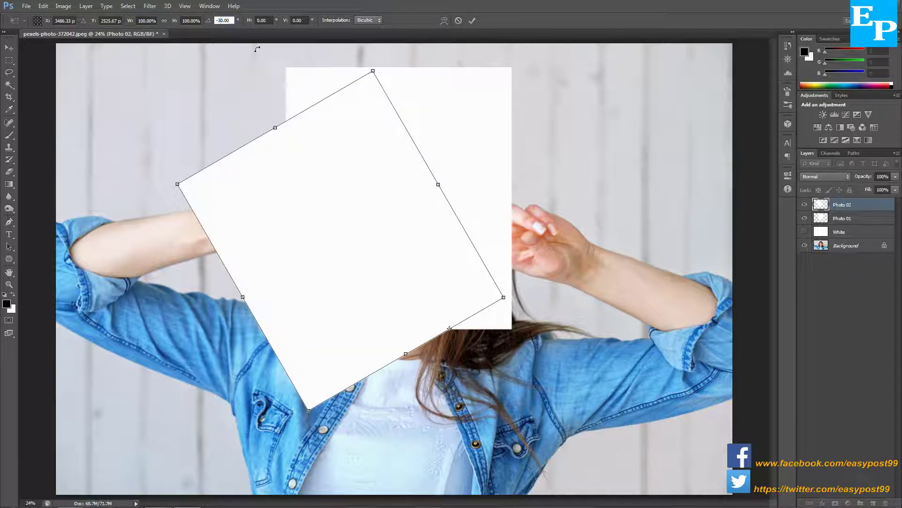
pyautogui.click(471, 21)
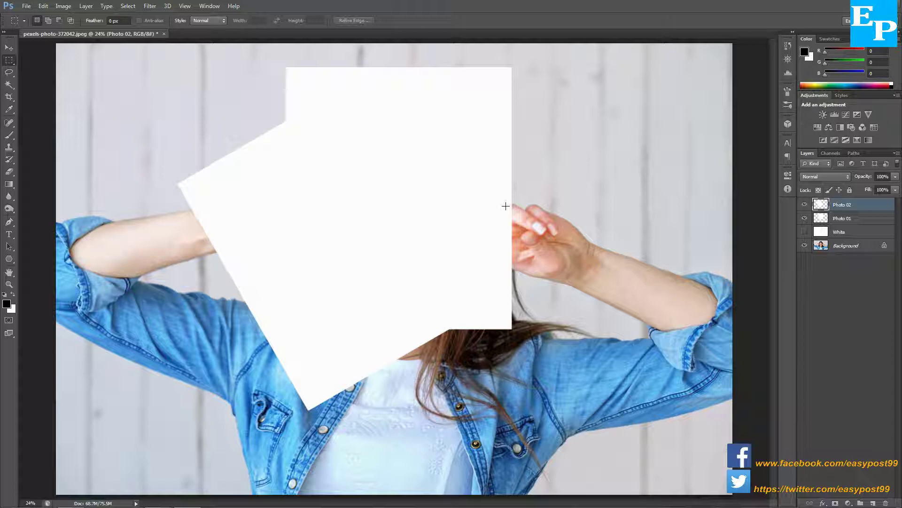
# - Duplicate the Photo 02 layer and rename the copy Photo 03
pyautogui.hotkey('ctrl', 'j')
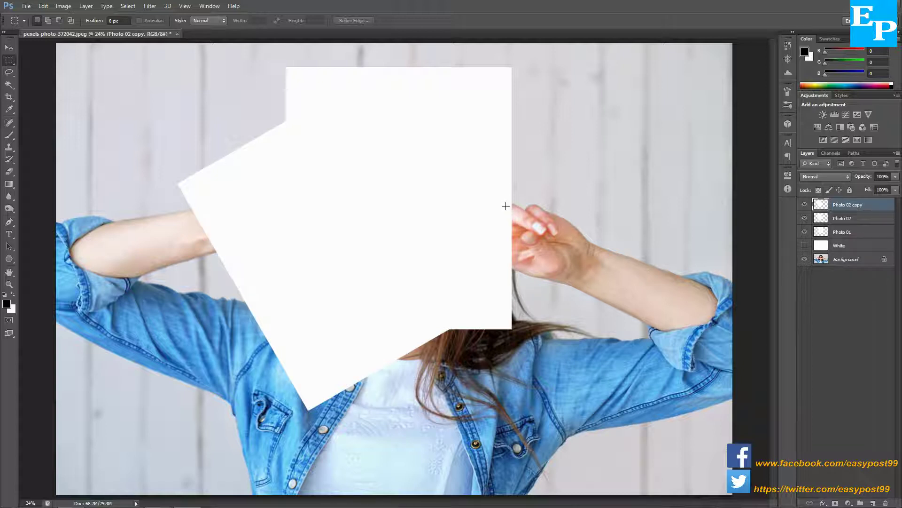
pyautogui.doubleClick(841, 206)
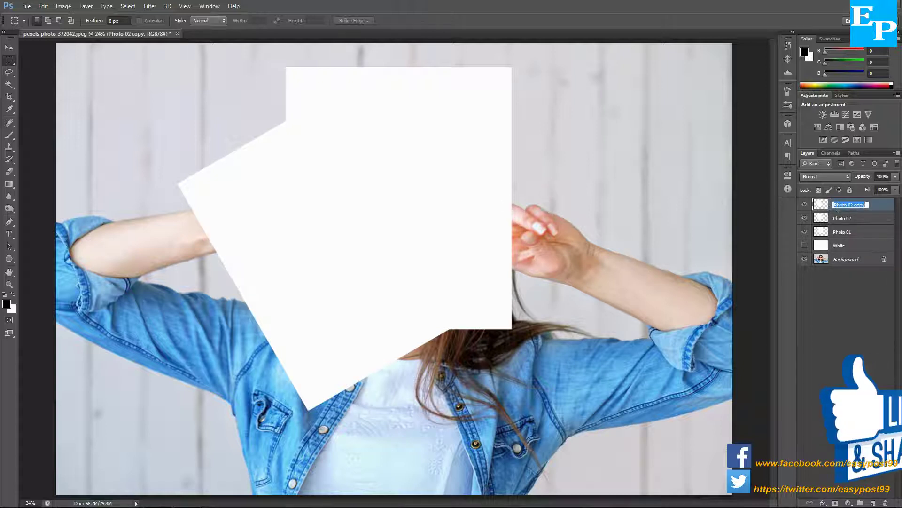
pyautogui.write('Photo ')
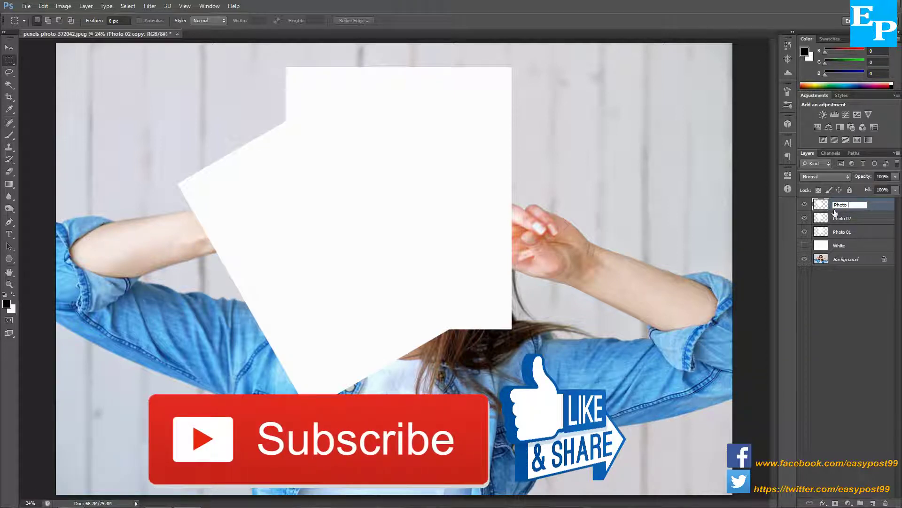
pyautogui.write('03')
pyautogui.press('Return')
# - Select the whole canvas, flip the Photo 03 rectangle horizontally across it, and deselect
pyautogui.hotkey('ctrl', 'a')
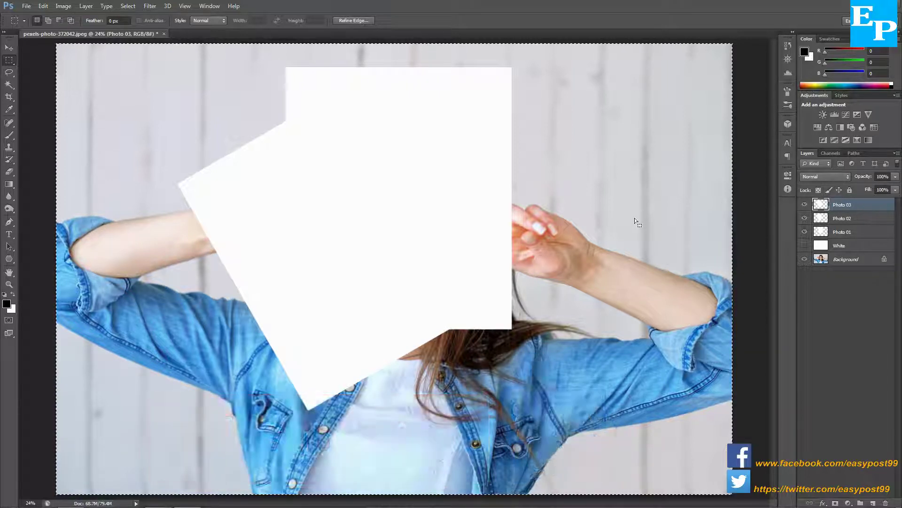
pyautogui.click(42, 6)
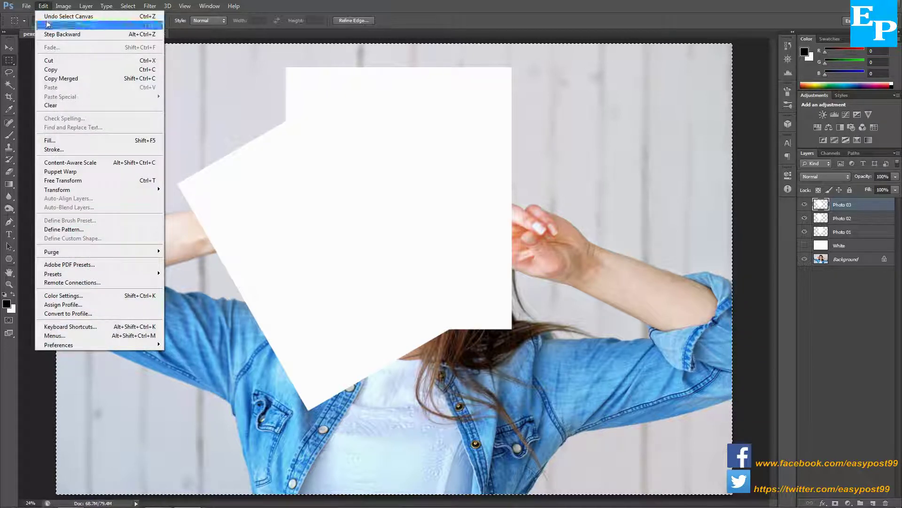
pyautogui.moveTo(81, 188)
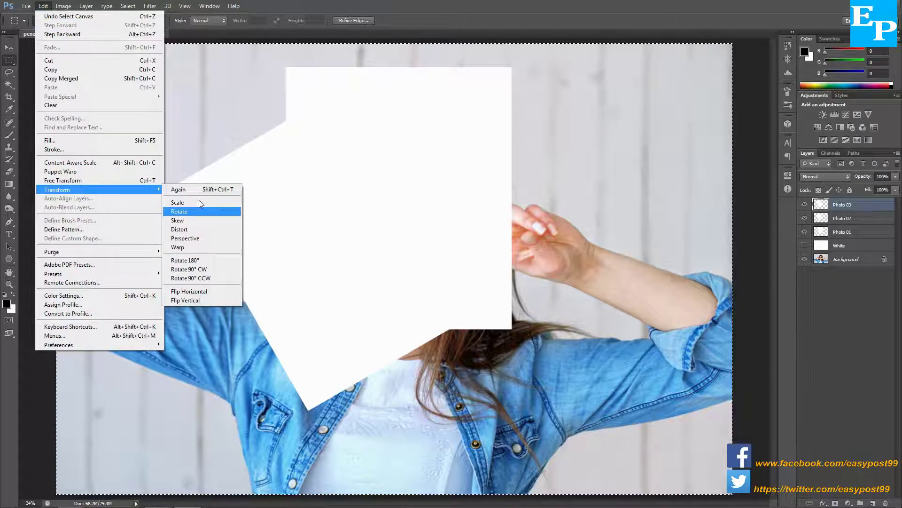
pyautogui.click(202, 291)
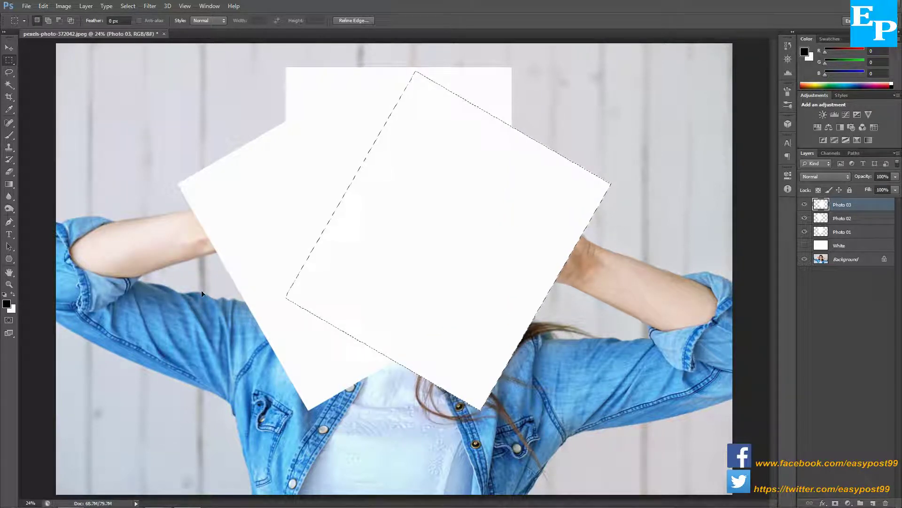
pyautogui.hotkey('ctrl', 'd')
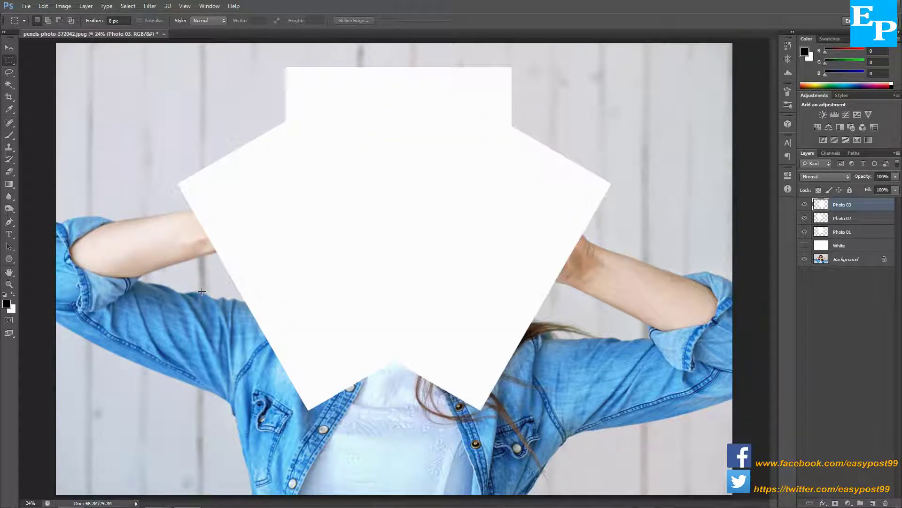
# - Hide the Photo 02 and Photo 03 layers, and duplicate Photo 01 as a layer named Photo 04
pyautogui.click(805, 218)
pyautogui.click(805, 206)
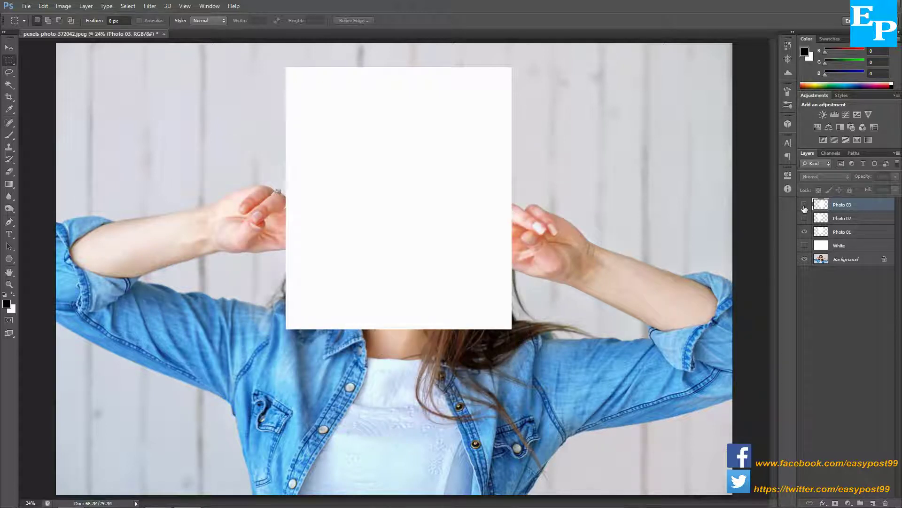
pyautogui.click(858, 234)
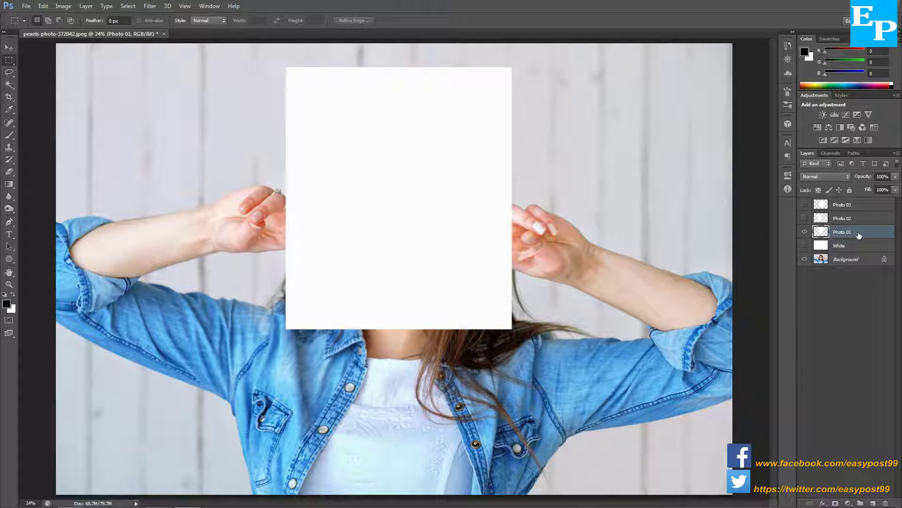
pyautogui.hotkey('ctrl', 'j')
pyautogui.doubleClick(850, 232)
pyautogui.write('Pho')
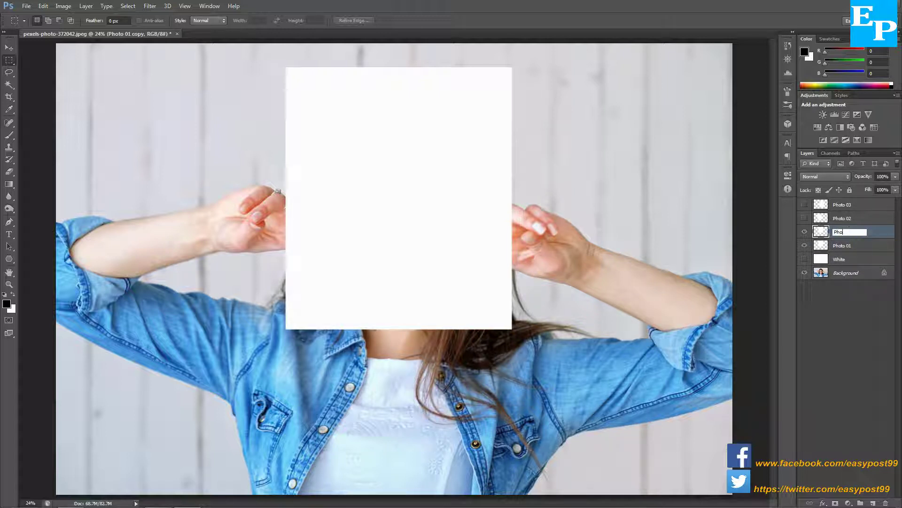
pyautogui.write('to 04')
pyautogui.press('Return')
# - Rotate the Photo 04 rectangle by -60° about a pivot on its lower edge, right of centre, at about X 3520, Y 2531 px
pyautogui.hotkey('ctrl', 't')
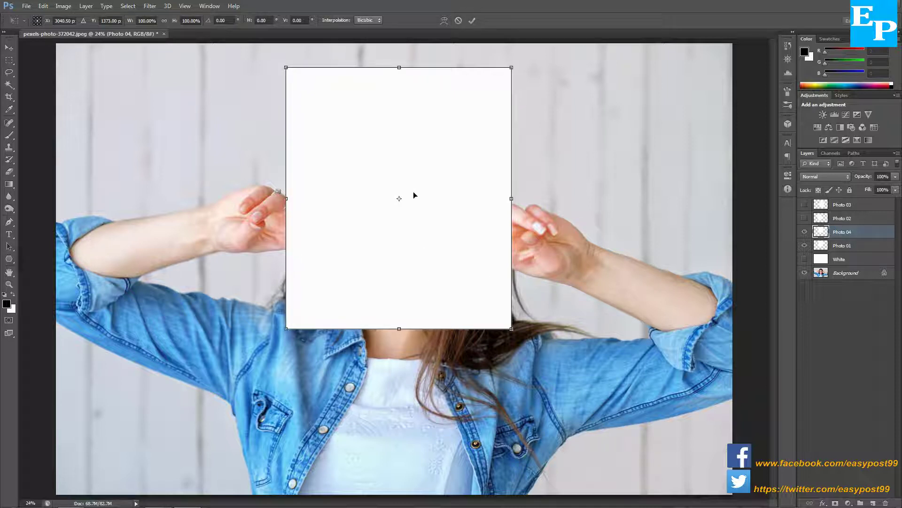
pyautogui.moveTo(400, 201); pyautogui.dragTo(456, 332)
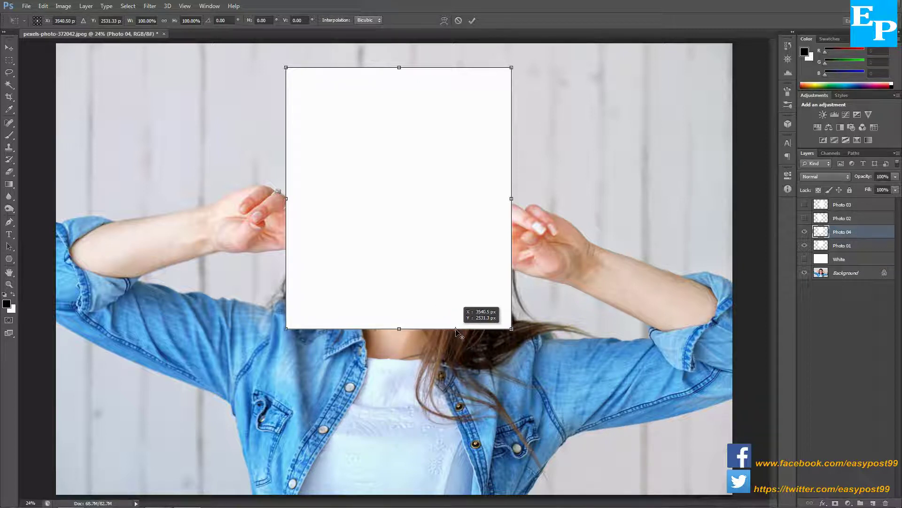
pyautogui.moveTo(457, 331); pyautogui.dragTo(453, 329)
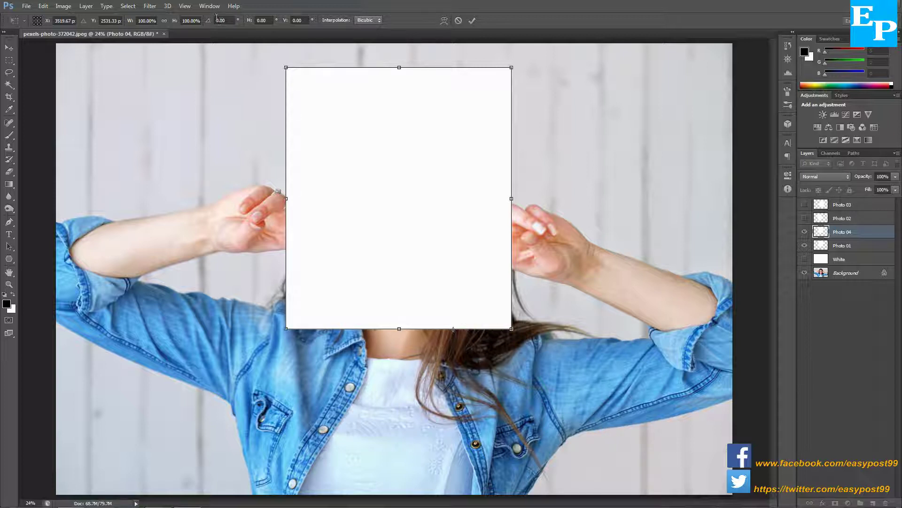
pyautogui.click(218, 20)
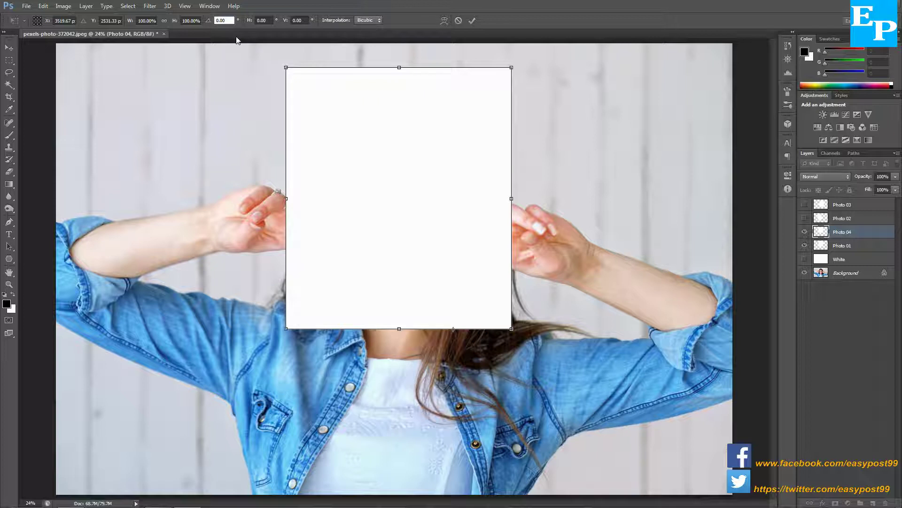
pyautogui.write('-6')
pyautogui.press('Return')
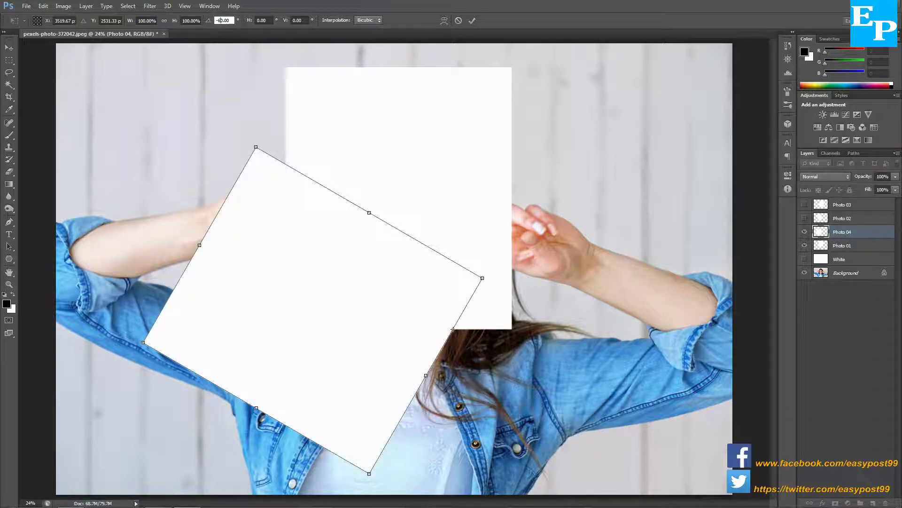
pyautogui.click(472, 20)
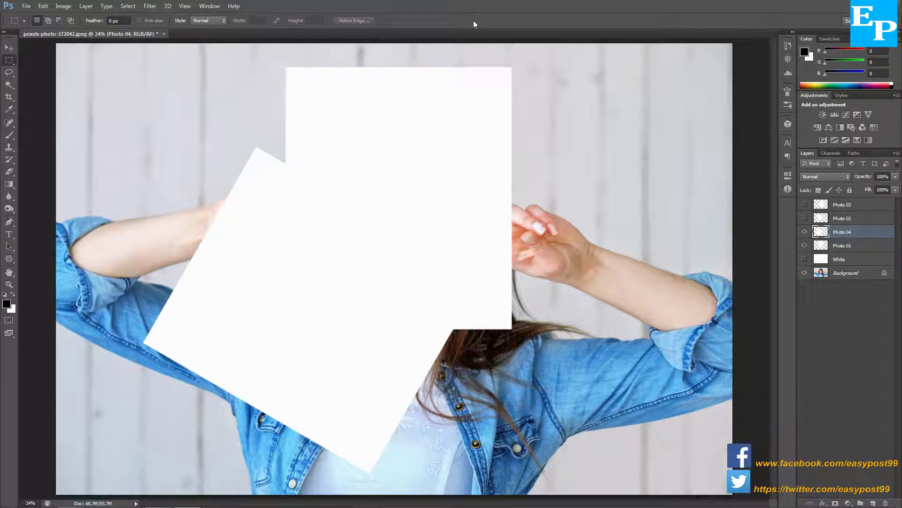
# - Duplicate the Photo 04 layer and rename the copy Photo 05
pyautogui.hotkey('ctrl', 'j')
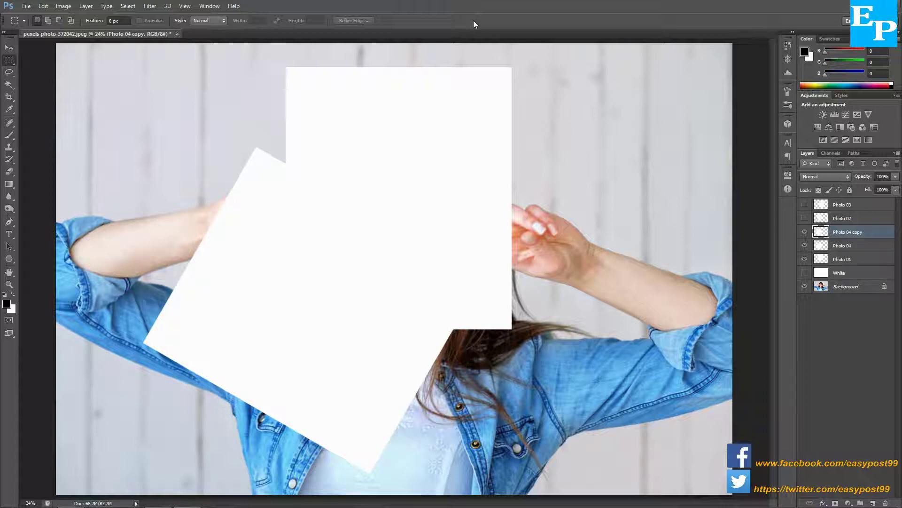
pyautogui.doubleClick(852, 232)
pyautogui.write('Photo 05')
pyautogui.press('Return')
# - Select the whole canvas and flip the Photo 05 rectangle horizontally across it
pyautogui.hotkey('ctrl', 'a')
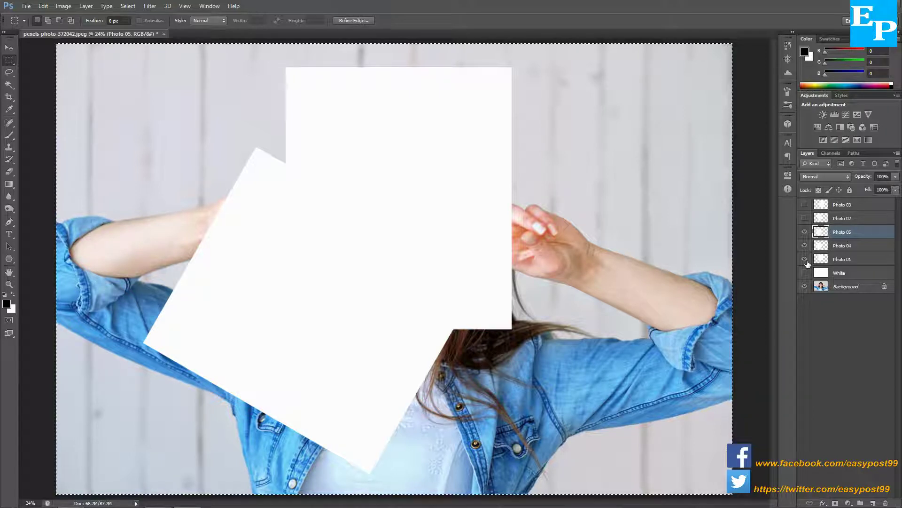
pyautogui.click(43, 6)
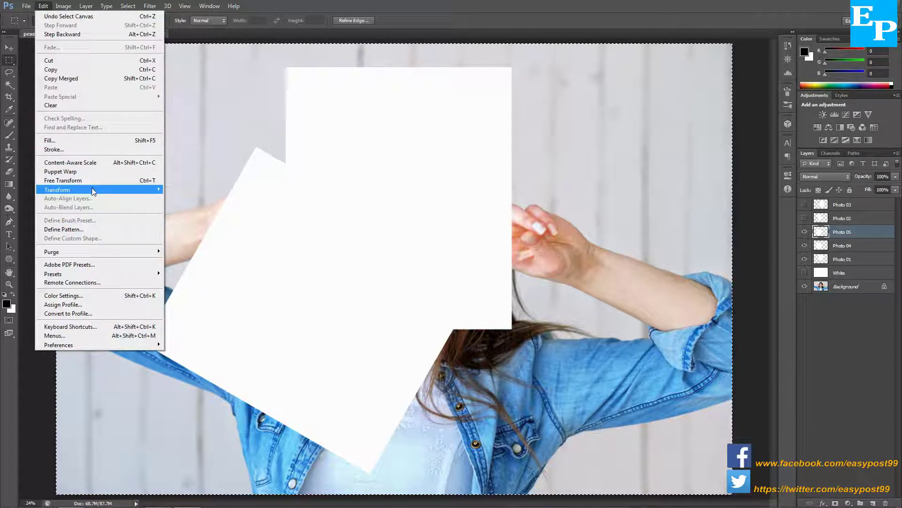
pyautogui.moveTo(92, 188)
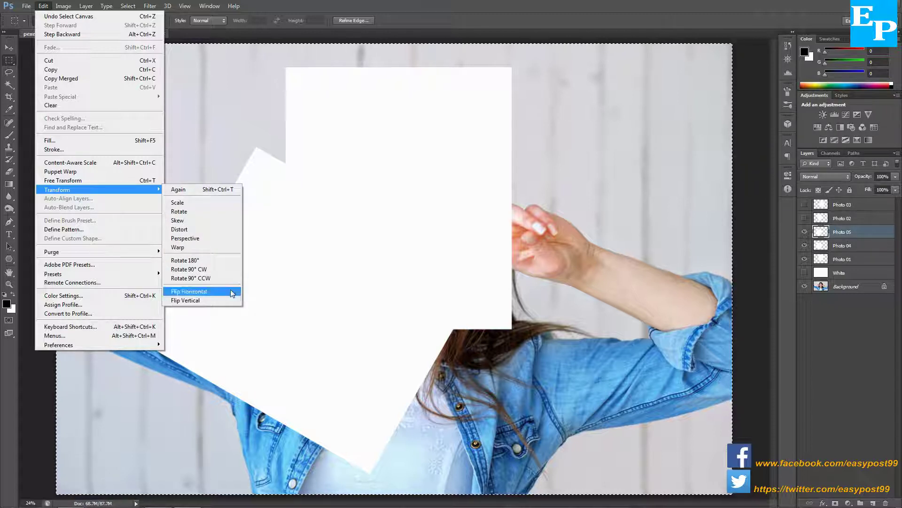
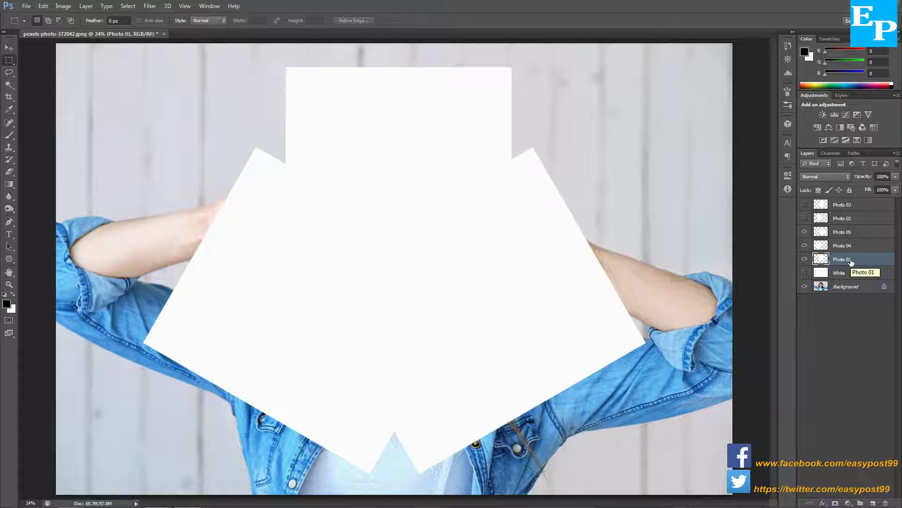
# - Reorder the frame layers from Photo 01 uppermost down to Photo 05 just above White, and hide Photo 04 and Photo 05
pyautogui.moveTo(851, 261)
pyautogui.mouseDown()
pyautogui.moveTo(852, 202)
pyautogui.moveTo(860, 266)
pyautogui.mouseUp()
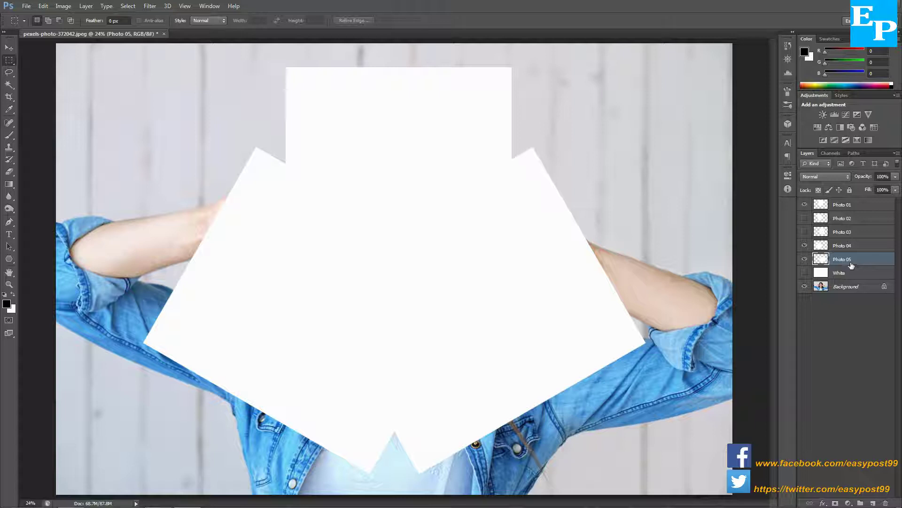
pyautogui.click(805, 246)
pyautogui.click(805, 259)
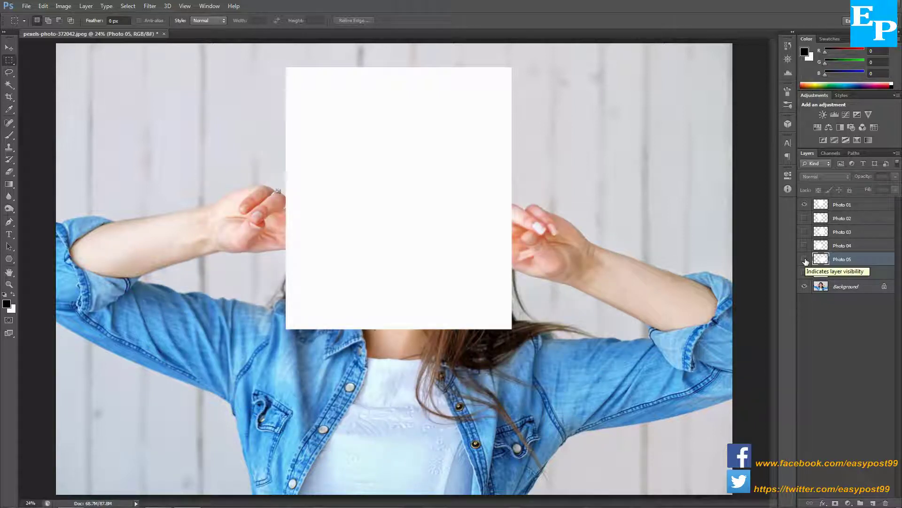
# - Duplicate the Background layer as Image 01 and move the copy directly above Photo 01
pyautogui.click(853, 292)
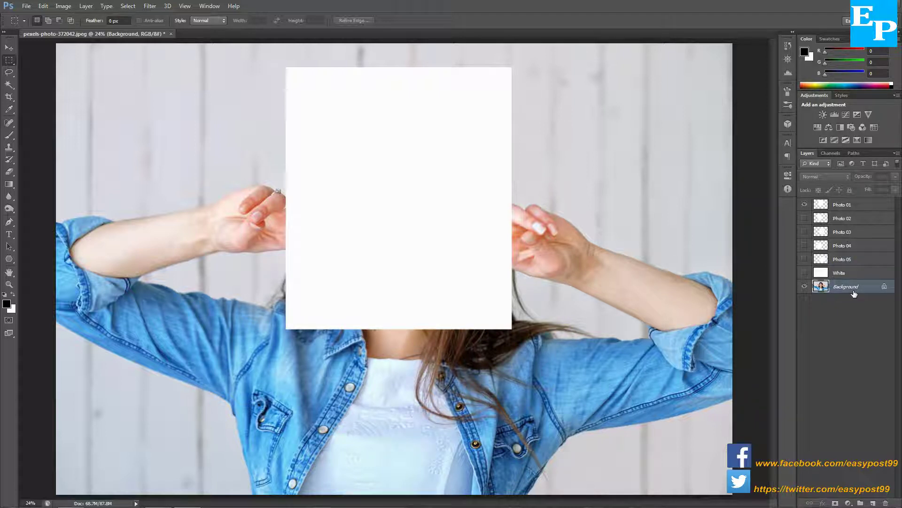
pyautogui.hotkey('ctrl', 'j')
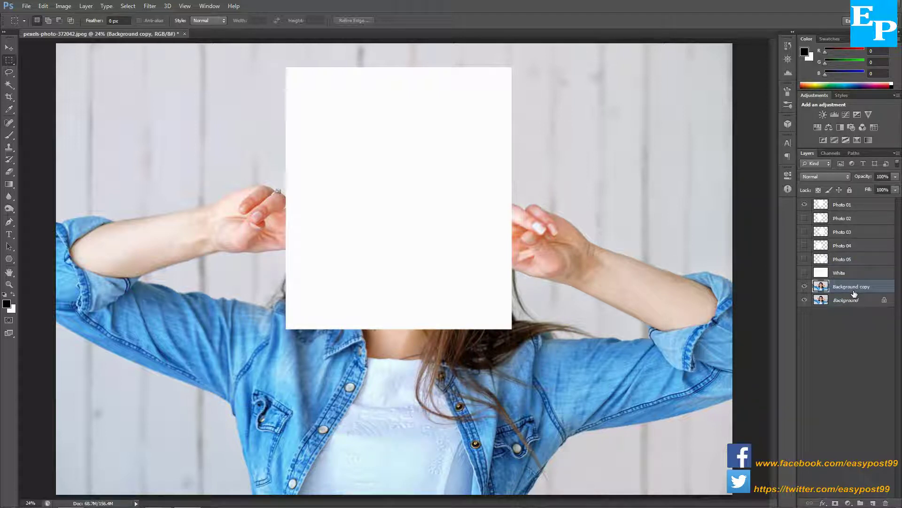
pyautogui.doubleClick(853, 287)
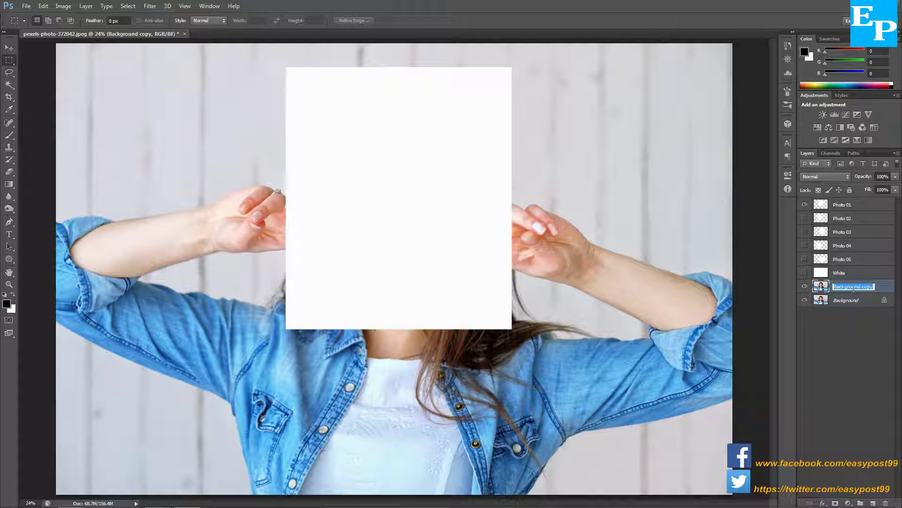
pyautogui.write('Image 01')
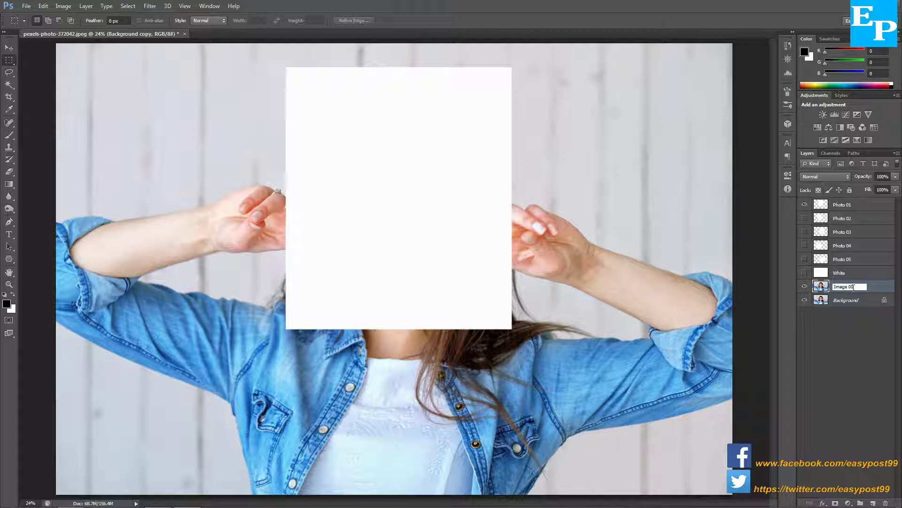
pyautogui.press('Return')
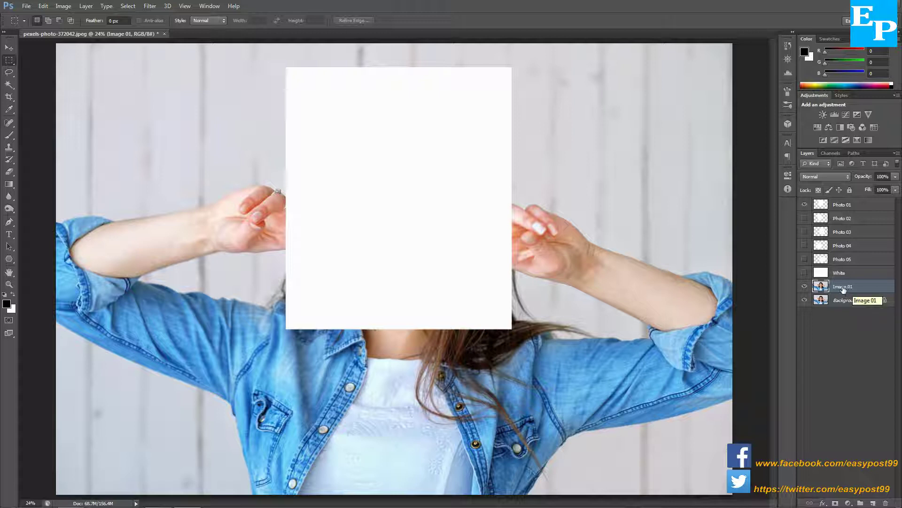
pyautogui.moveTo(843, 289); pyautogui.dragTo(841, 205)
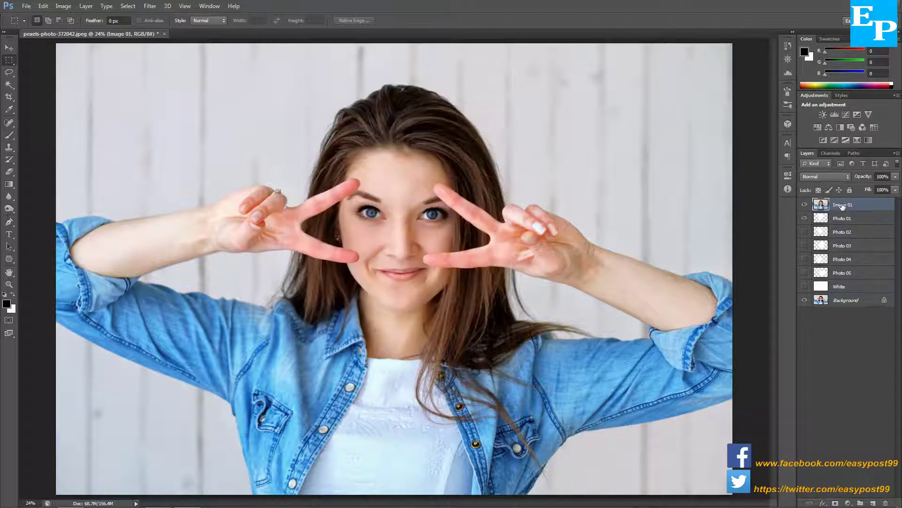
# - Clip Image 01 to the Photo 01 rectangle with a clipping mask and show the White layer
pyautogui.rightClick(867, 207)
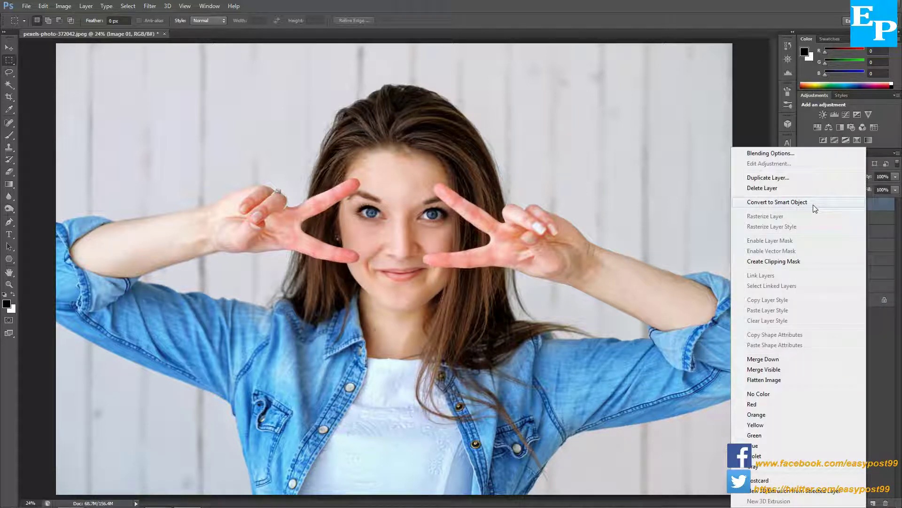
pyautogui.click(805, 264)
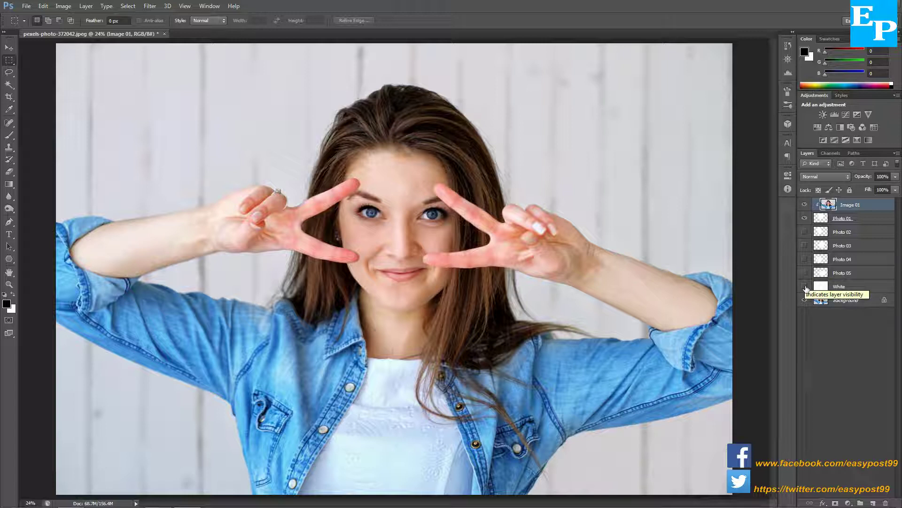
pyautogui.click(804, 286)
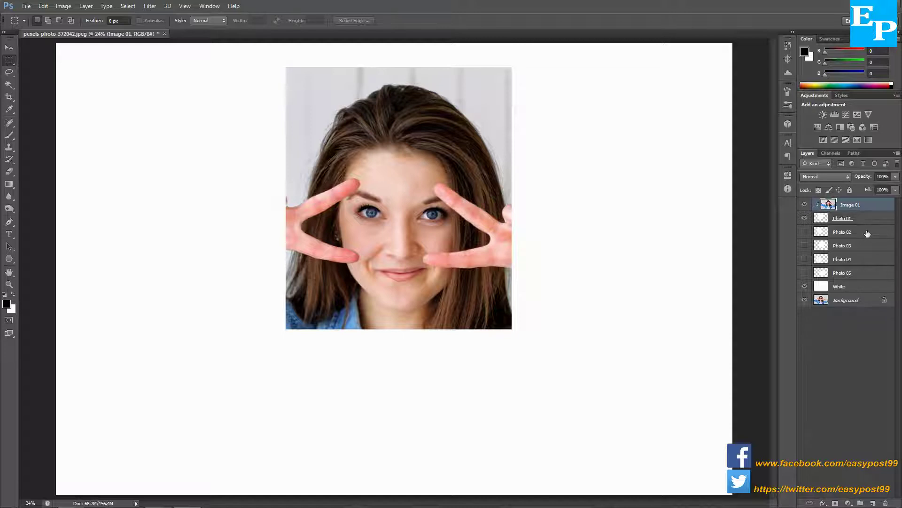
# - Duplicate the Background layer as Image 02 and move the copy directly above Photo 02
pyautogui.click(847, 301)
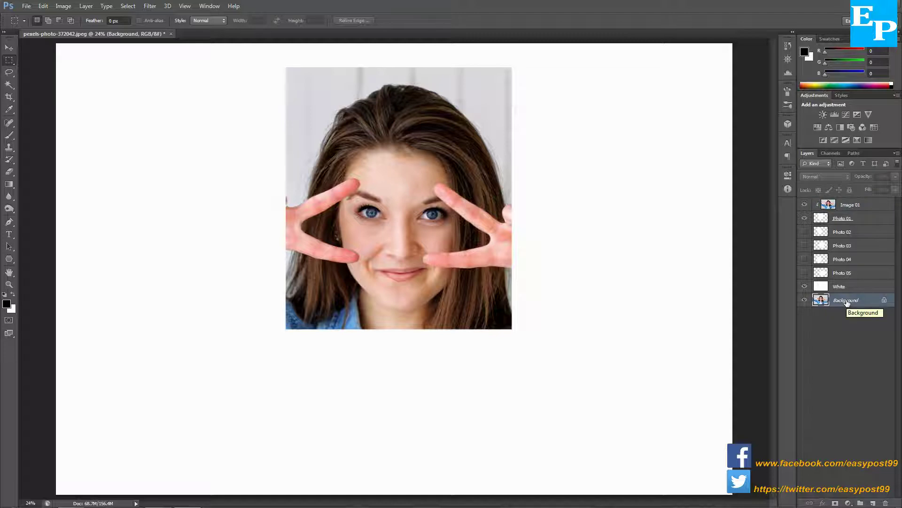
pyautogui.hotkey('ctrl', 'j')
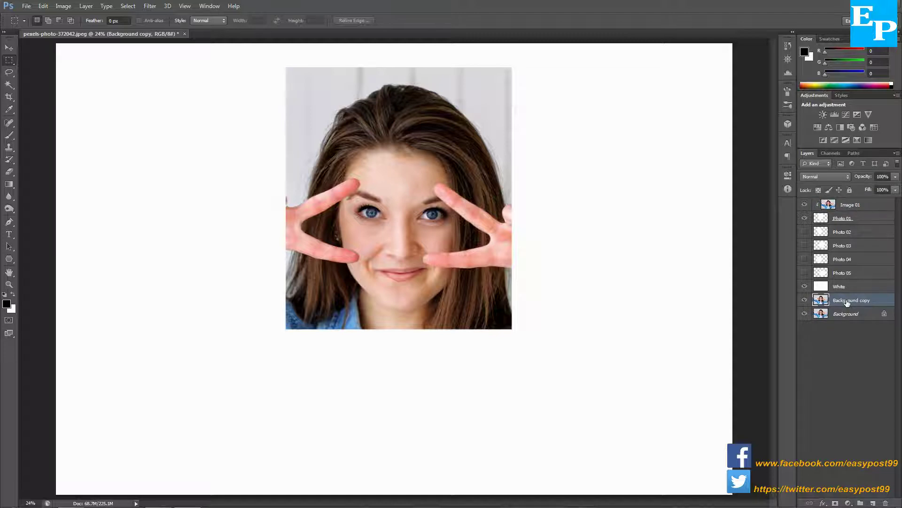
pyautogui.doubleClick(848, 301)
pyautogui.write('Image 02')
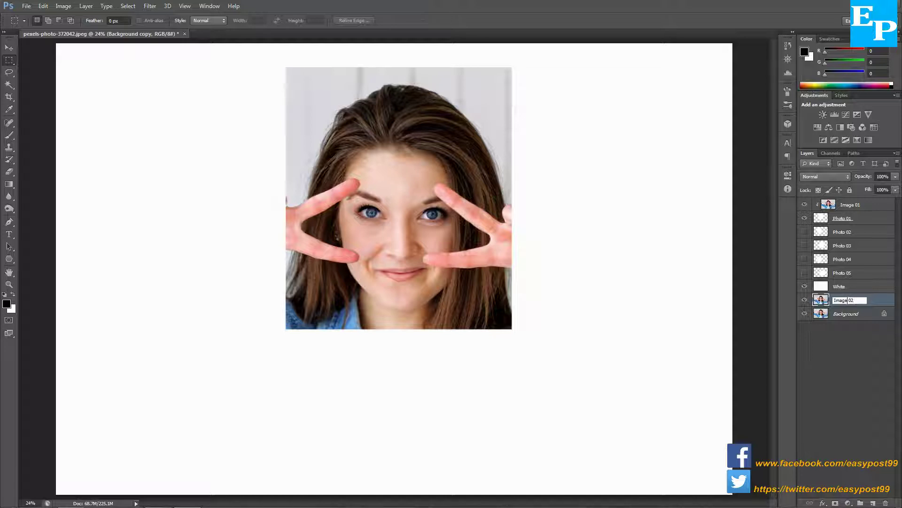
pyautogui.press('Return')
pyautogui.moveTo(848, 302); pyautogui.dragTo(849, 229)
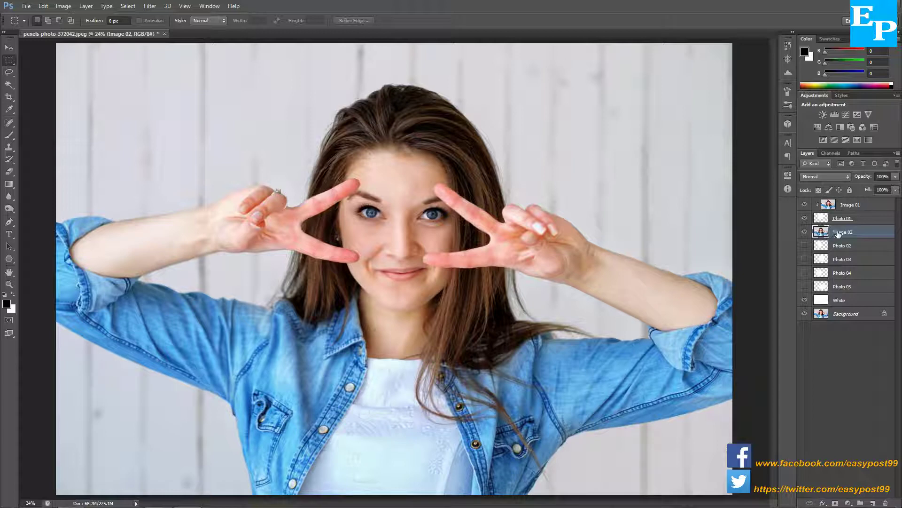
# - Clip Image 02 to the Photo 02 rectangle with a clipping mask and show the Photo 02 layer
pyautogui.rightClick(838, 231)
pyautogui.click(793, 261)
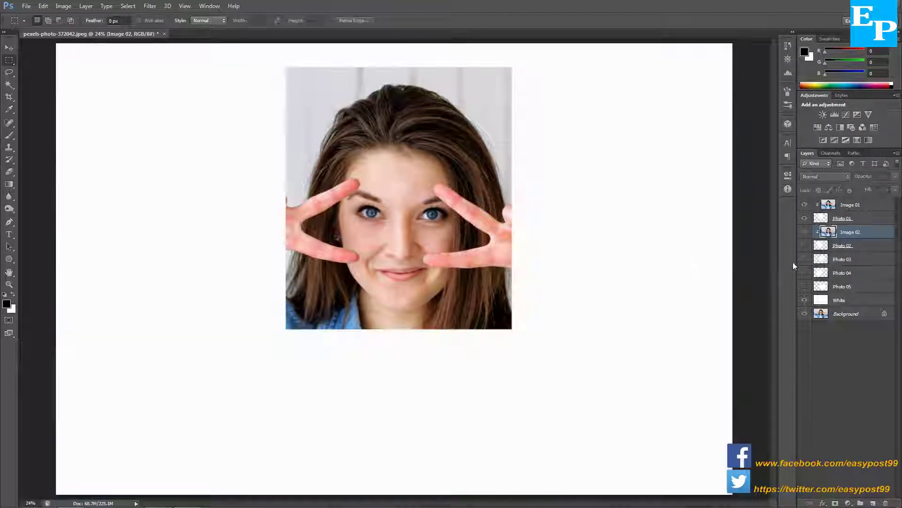
pyautogui.click(805, 245)
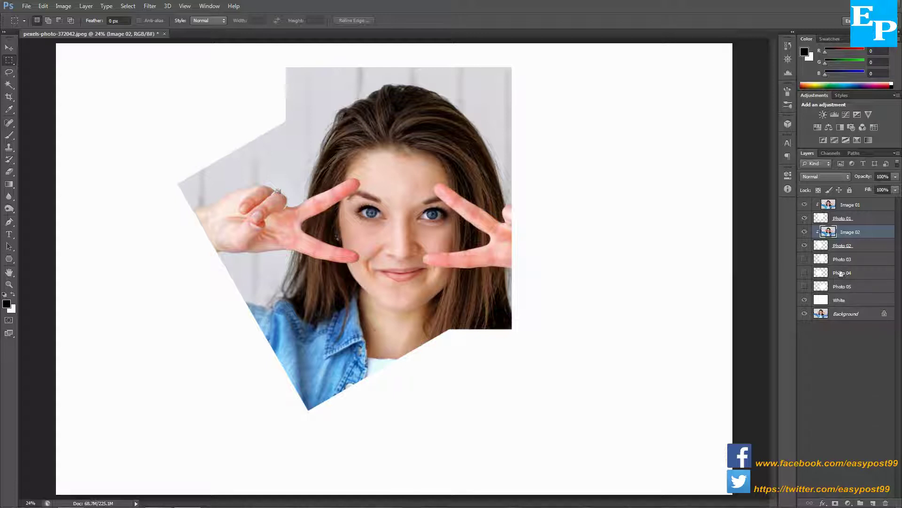
# - Duplicate the Background layer as Image 03 and move the copy directly above Photo 03
pyautogui.click(856, 320)
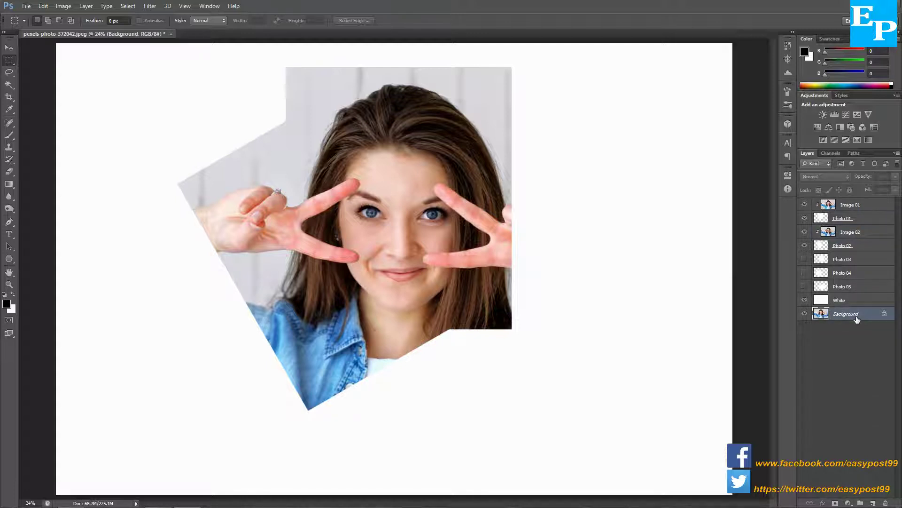
pyautogui.hotkey('ctrl', 'j')
pyautogui.doubleClick(859, 314)
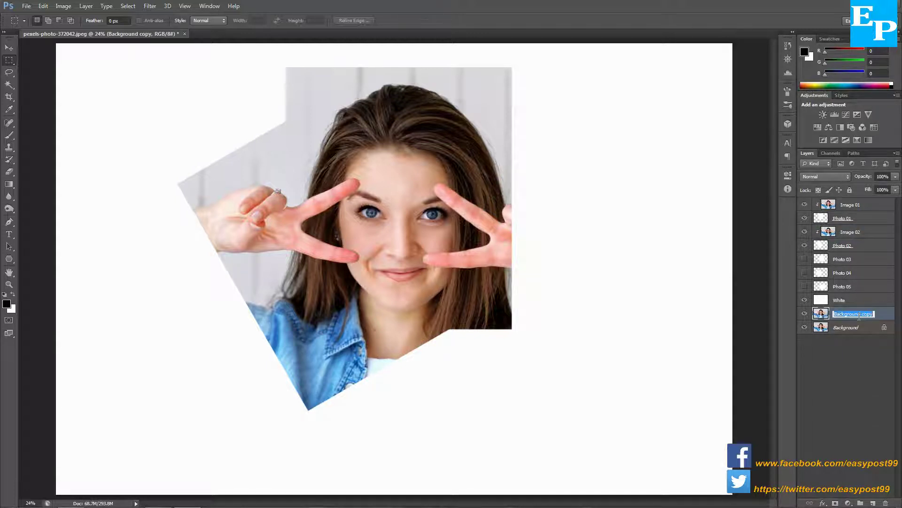
pyautogui.write('Image 03')
pyautogui.press('Return')
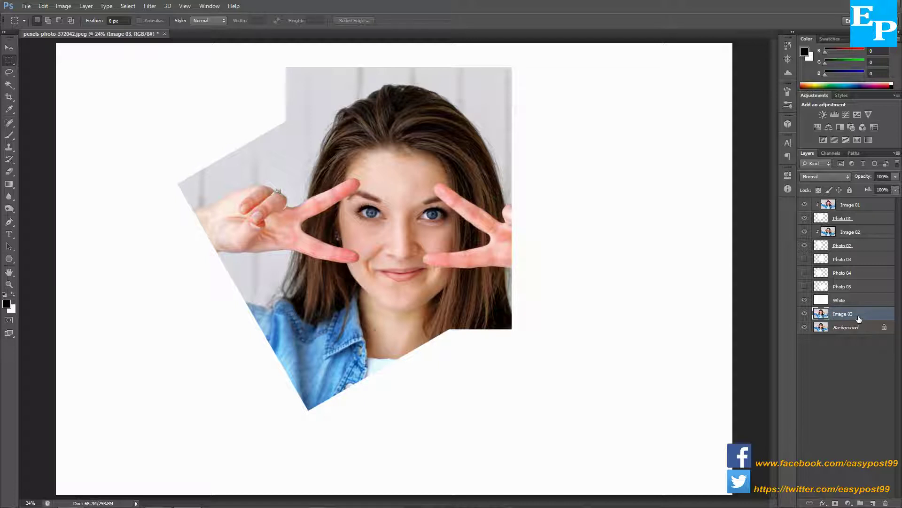
pyautogui.moveTo(858, 318); pyautogui.dragTo(856, 257)
# - Show the Photo 03 layer and clip Image 03 to its rectangle with a clipping mask
pyautogui.click(804, 273)
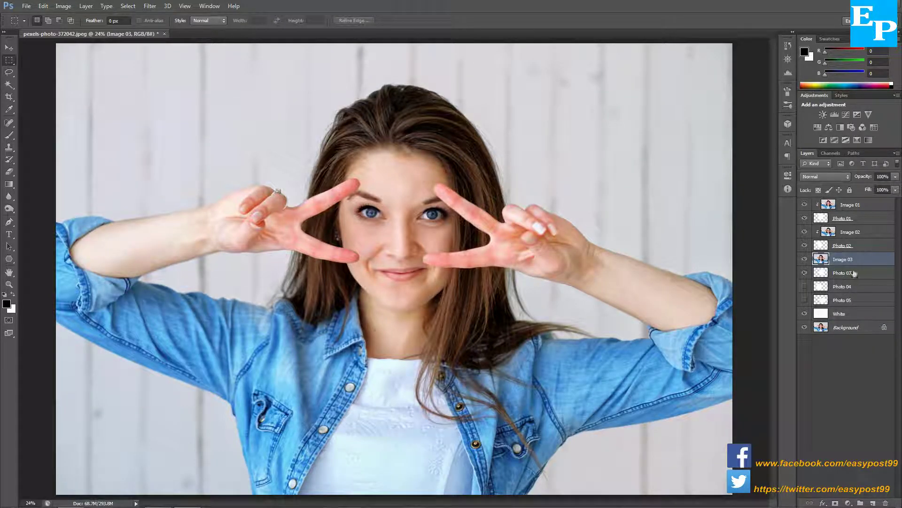
pyautogui.rightClick(855, 264)
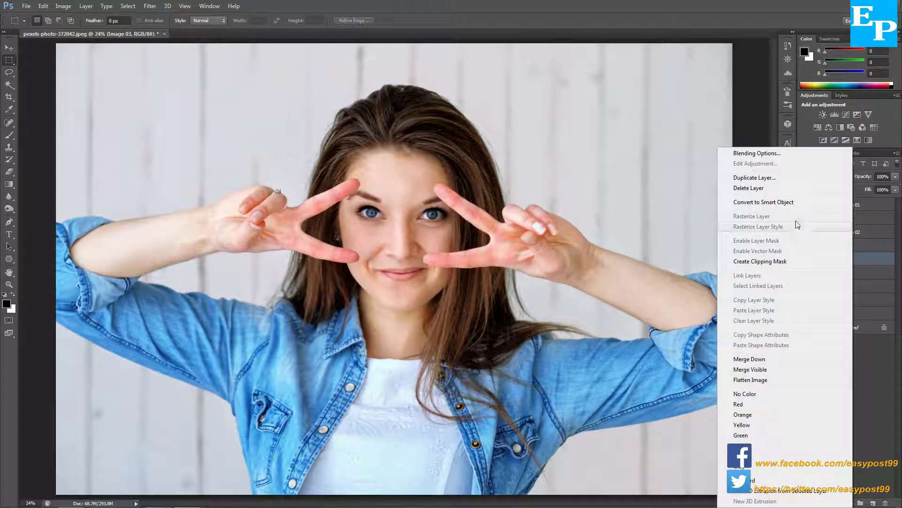
pyautogui.click(791, 260)
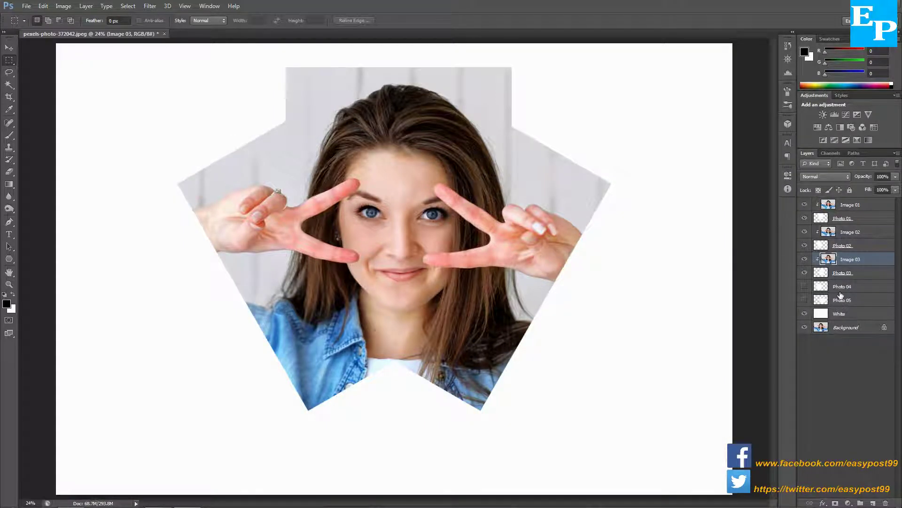
# - Duplicate the Background layer as Image 04 and move the copy directly above Photo 04
pyautogui.click(852, 333)
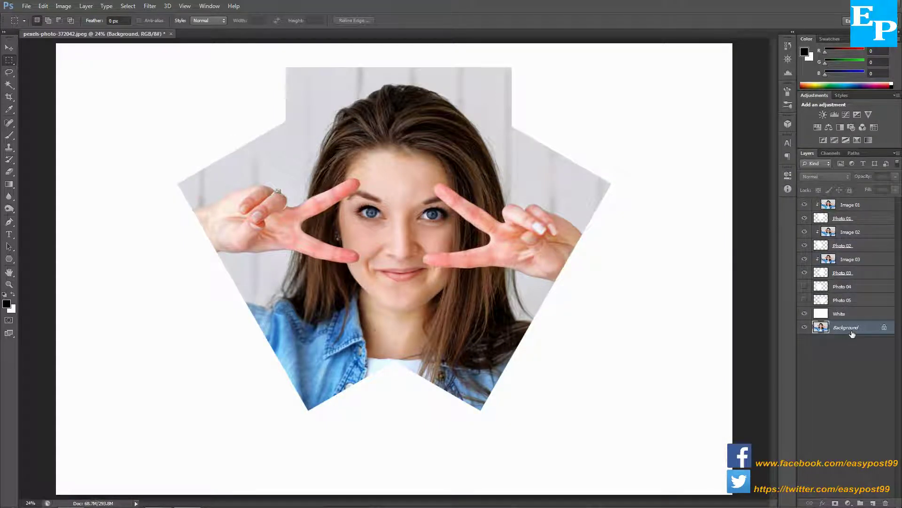
pyautogui.hotkey('ctrl', 'j')
pyautogui.doubleClick(851, 331)
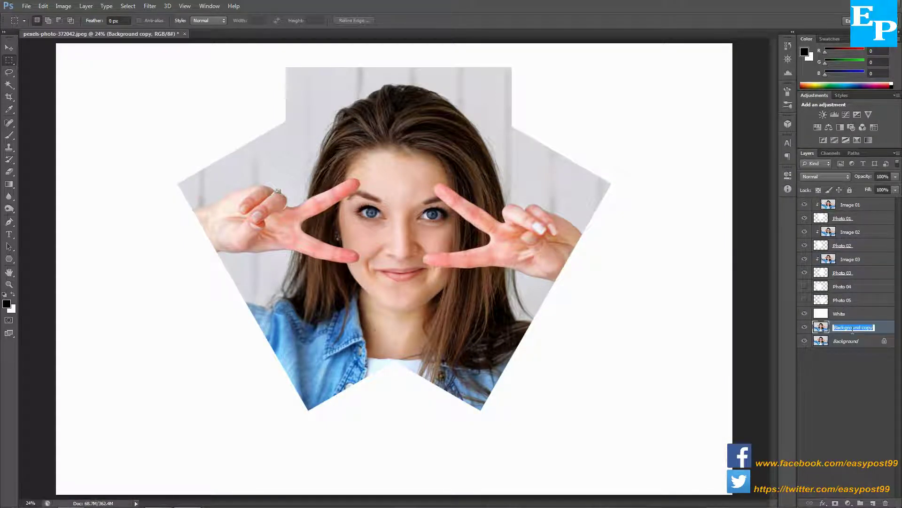
pyautogui.write('Image 04')
pyautogui.press('Return')
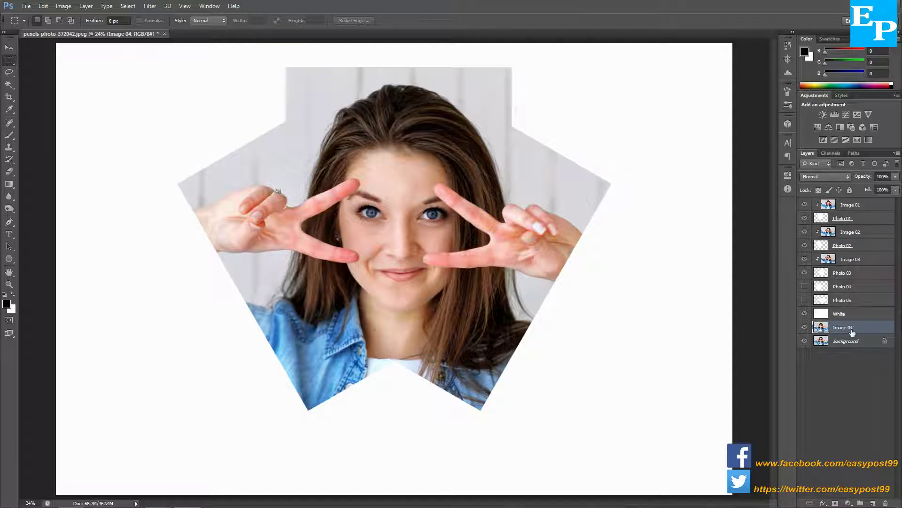
pyautogui.moveTo(853, 328); pyautogui.dragTo(858, 283)
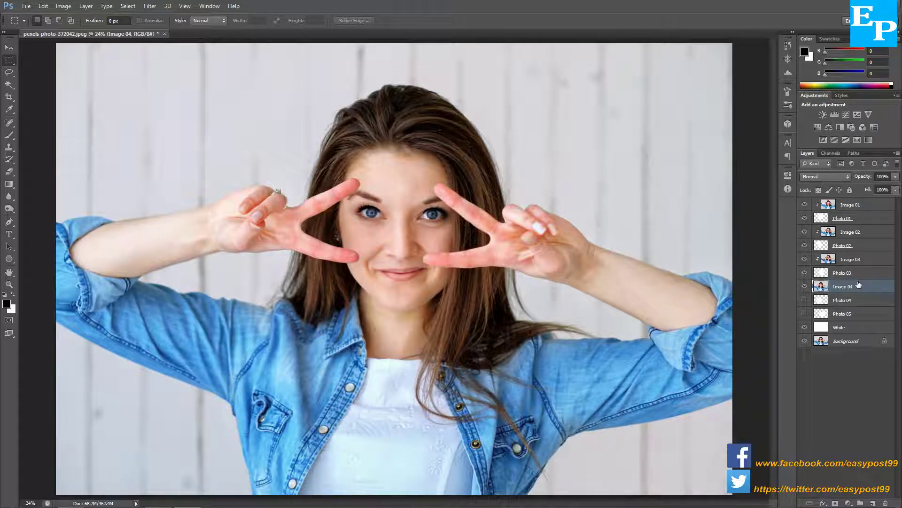
# - Show the Photo 04 layer and clip Image 04 to its rectangle with a clipping mask
pyautogui.click(805, 300)
pyautogui.rightClick(846, 289)
pyautogui.click(796, 260)
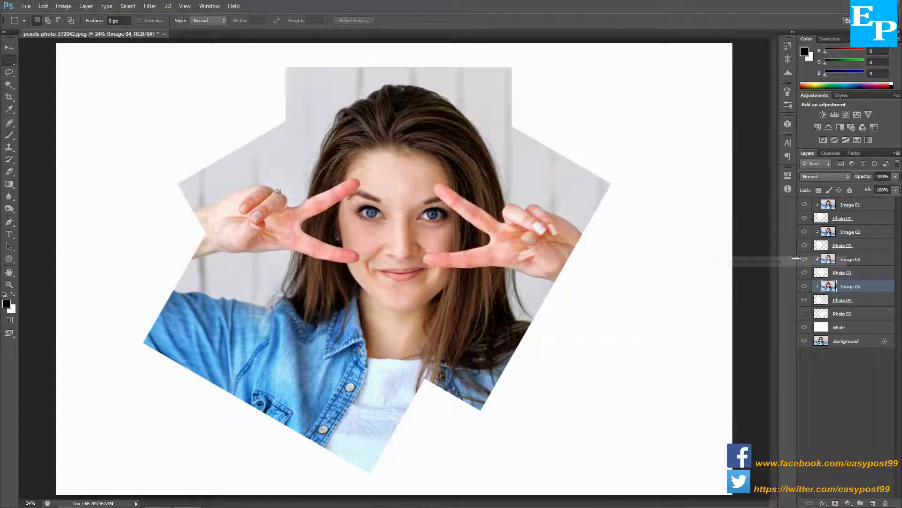
# - Duplicate the Background layer as Image 05 and move the copy directly above Photo 05
pyautogui.click(853, 343)
pyautogui.hotkey('ctrl', 'j')
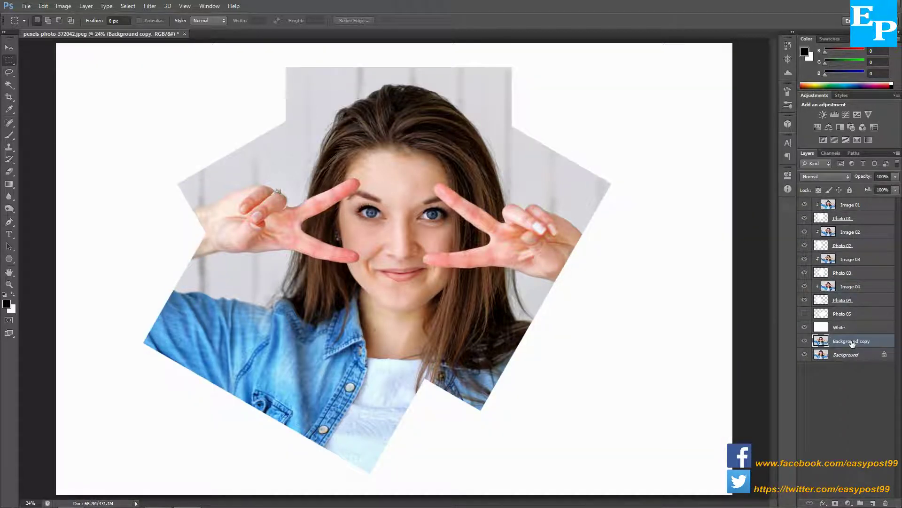
pyautogui.doubleClick(852, 342)
pyautogui.write('Image 05')
pyautogui.press('Return')
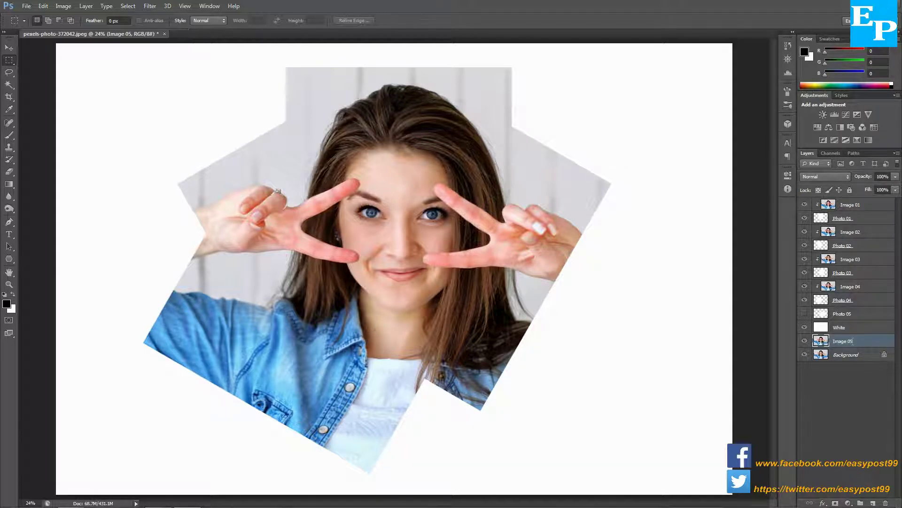
pyautogui.moveTo(852, 344); pyautogui.dragTo(853, 312)
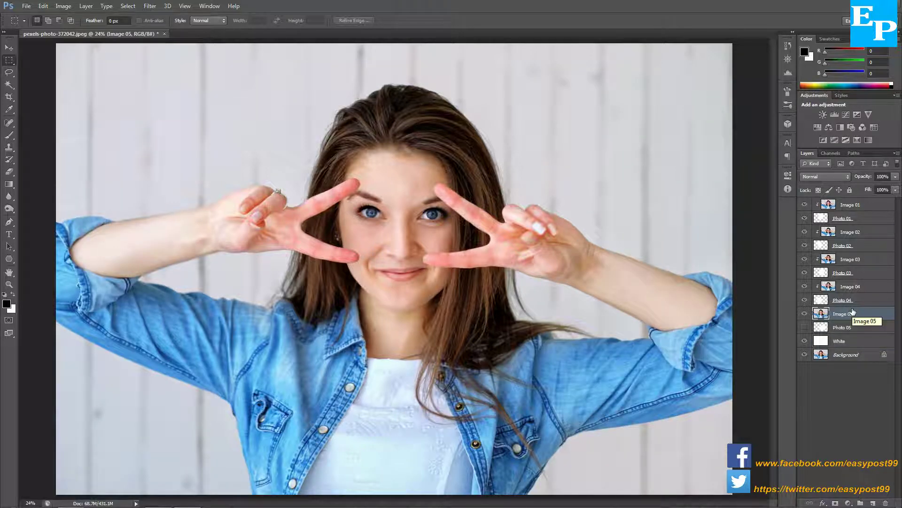
# - Show the Photo 05 layer and clip Image 05 to its rectangle with a clipping mask
pyautogui.click(805, 327)
pyautogui.rightClick(860, 316)
pyautogui.click(800, 267)
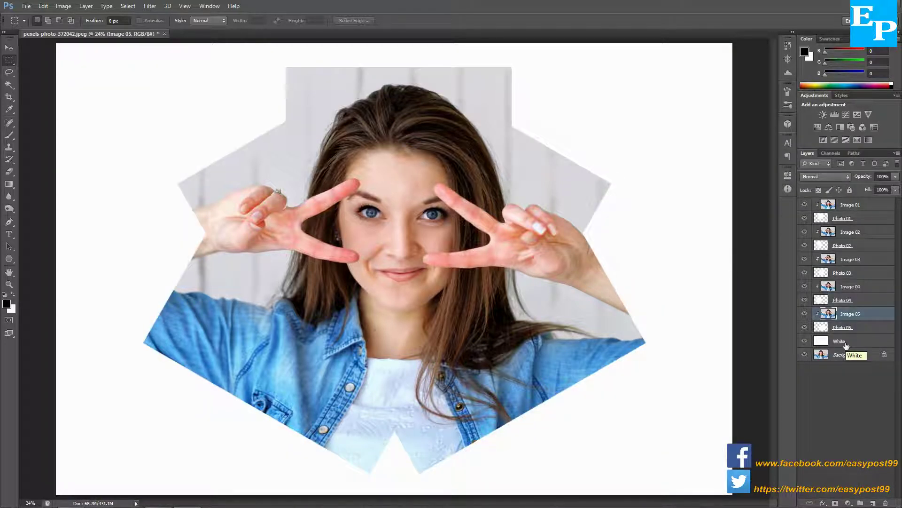
# - Add a white (ffffff) Stroke layer style to Photo 01, positioned Inside with a size of 35 px
pyautogui.click(851, 220)
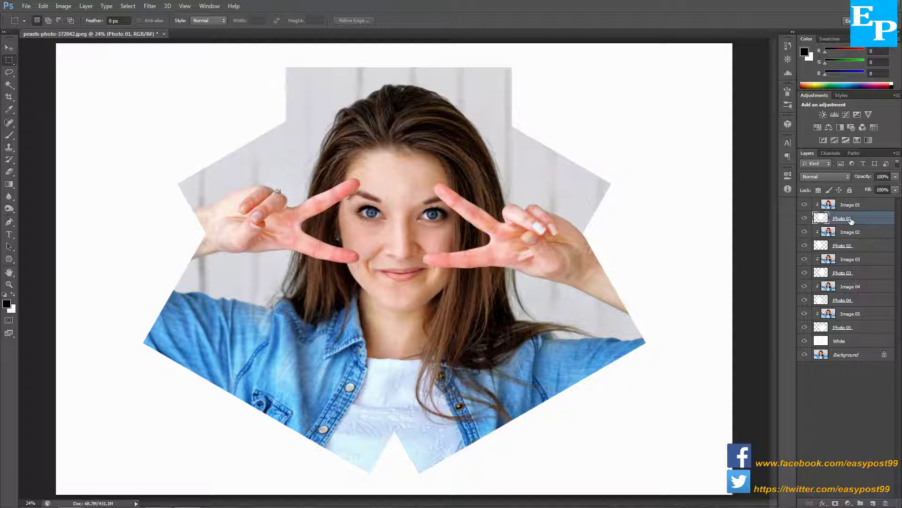
pyautogui.rightClick(851, 218)
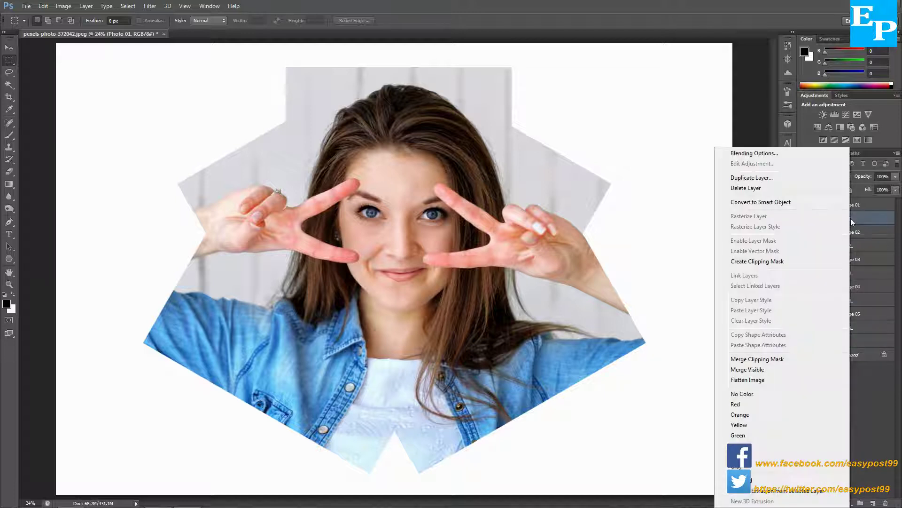
pyautogui.click(771, 154)
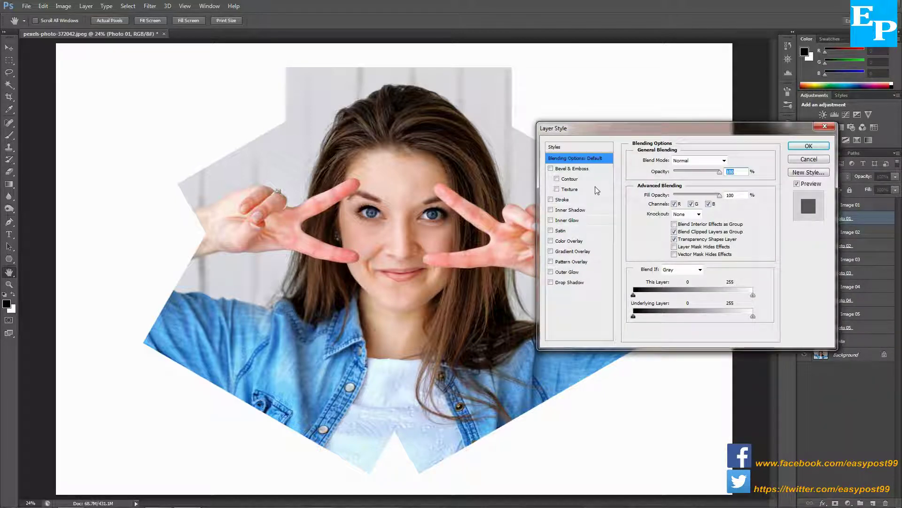
pyautogui.click(556, 201)
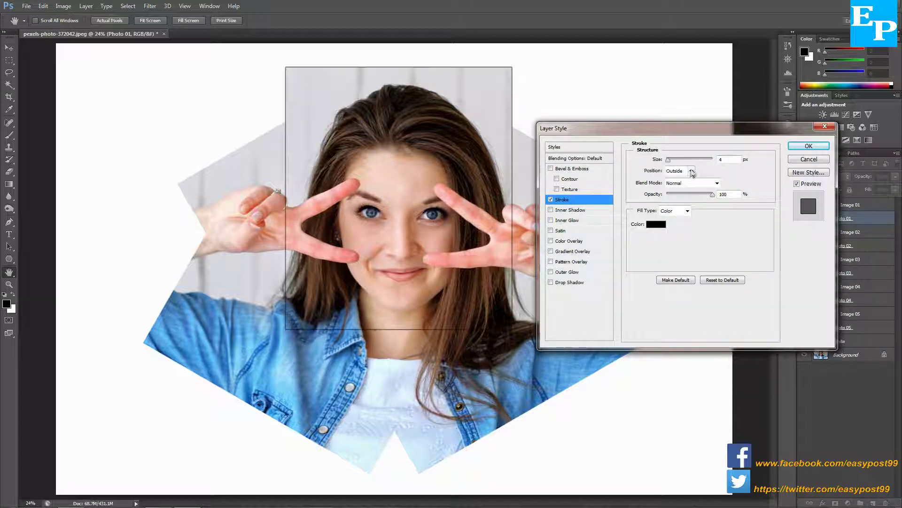
pyautogui.click(692, 172)
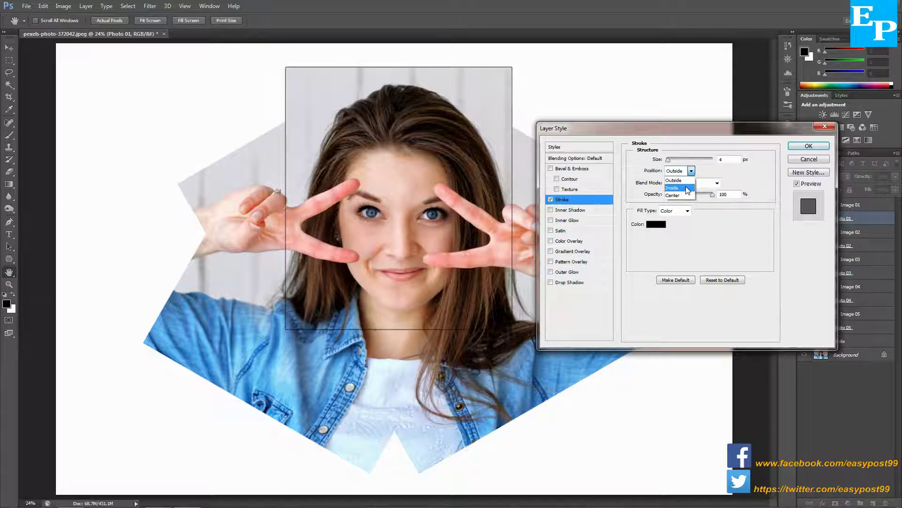
pyautogui.click(679, 185)
pyautogui.click(658, 224)
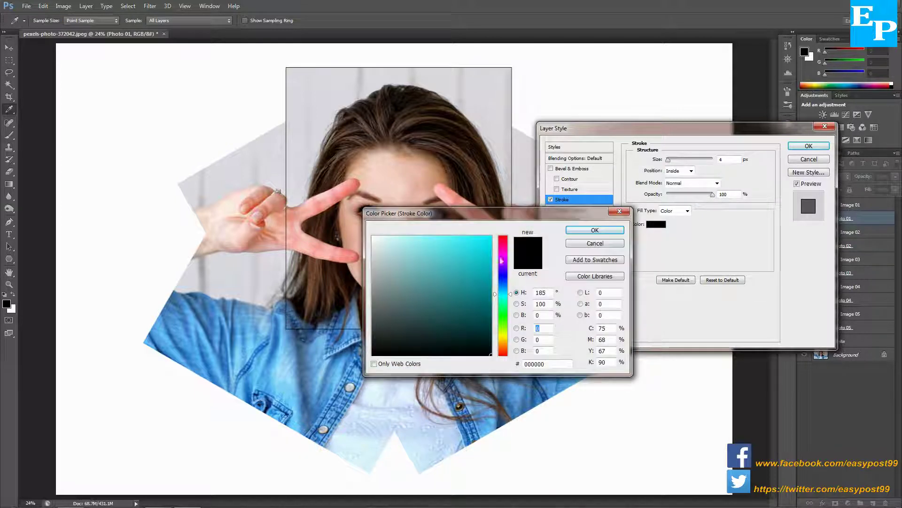
pyautogui.moveTo(397, 259); pyautogui.dragTo(372, 236)
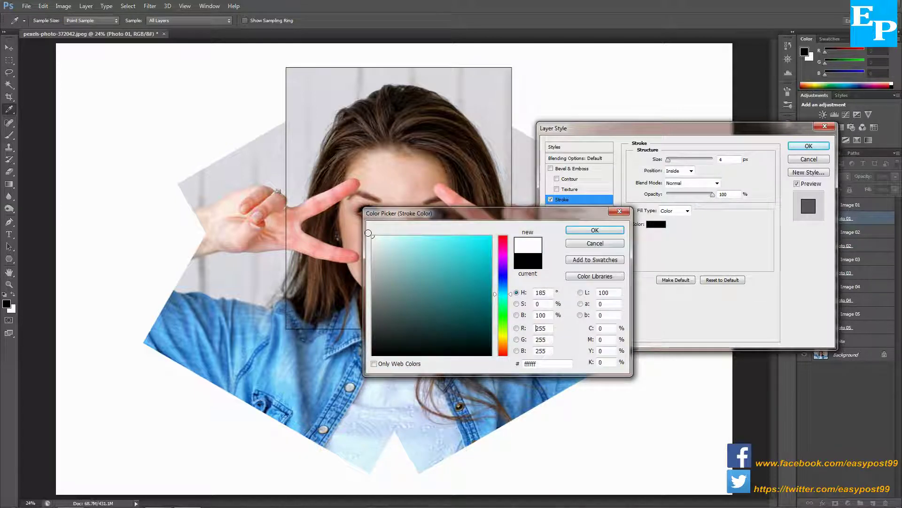
pyautogui.click(584, 231)
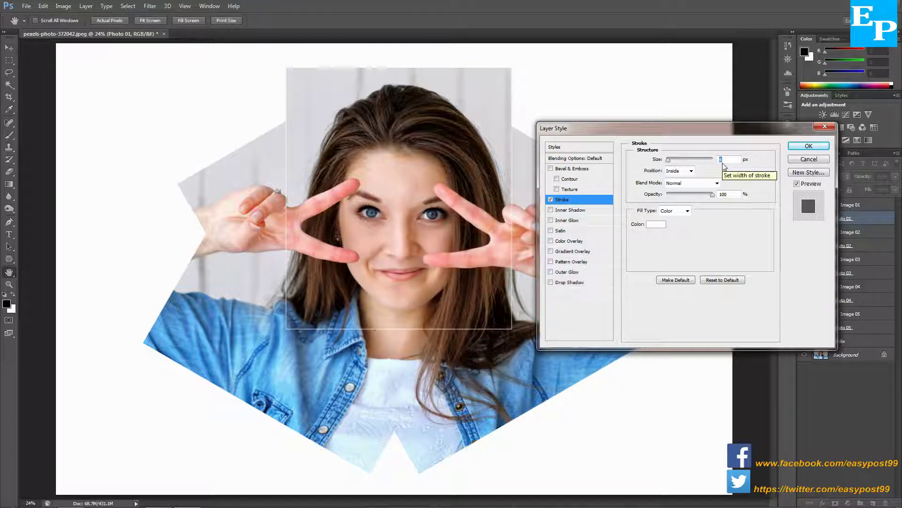
pyautogui.write('35')
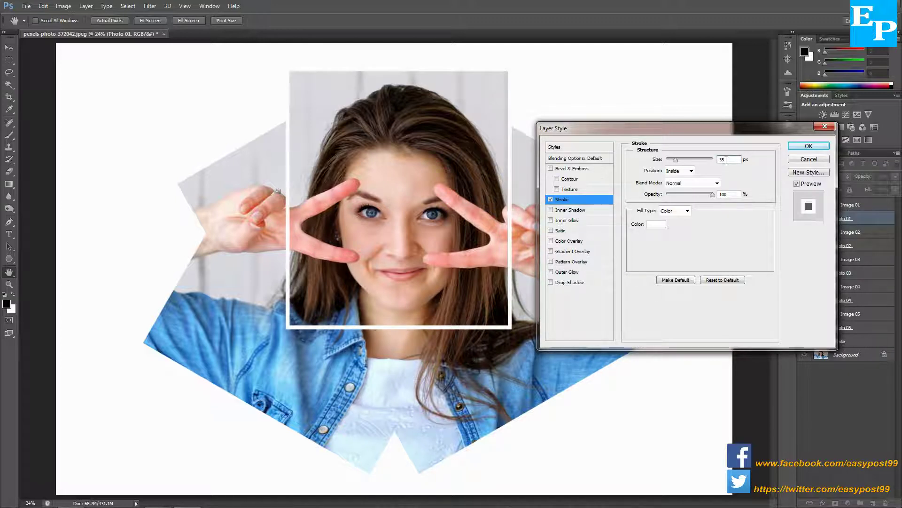
# - Add a Drop Shadow to Photo 01 with a distance of 35 px and a size of 30 px, and apply the layer style
pyautogui.click(581, 283)
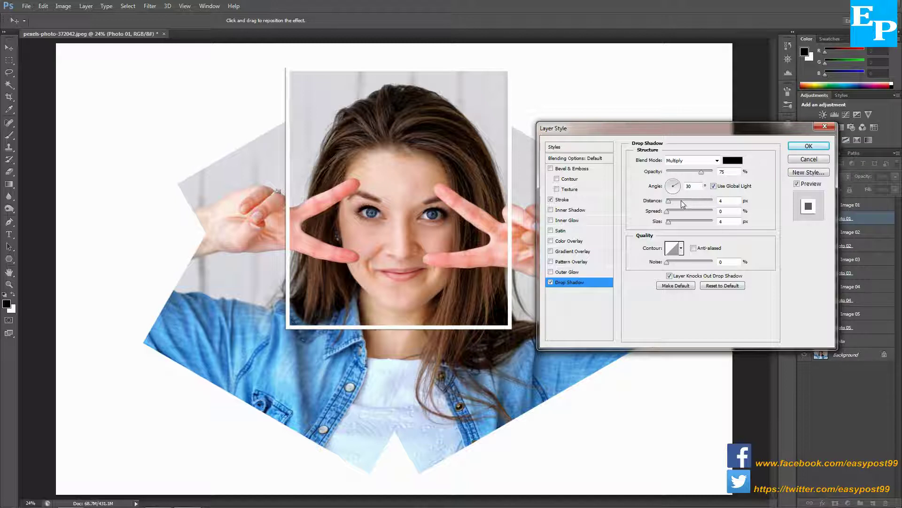
pyautogui.click(726, 201)
pyautogui.write('35')
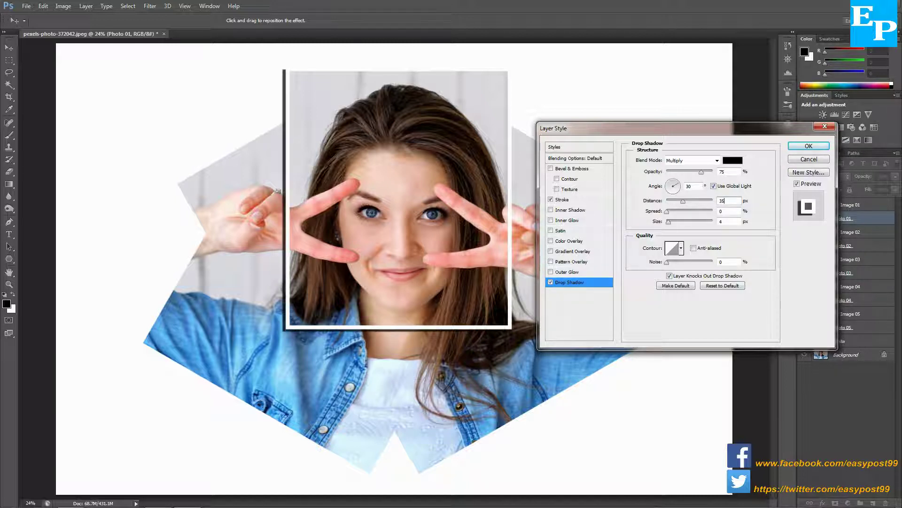
pyautogui.click(722, 221)
pyautogui.write('30')
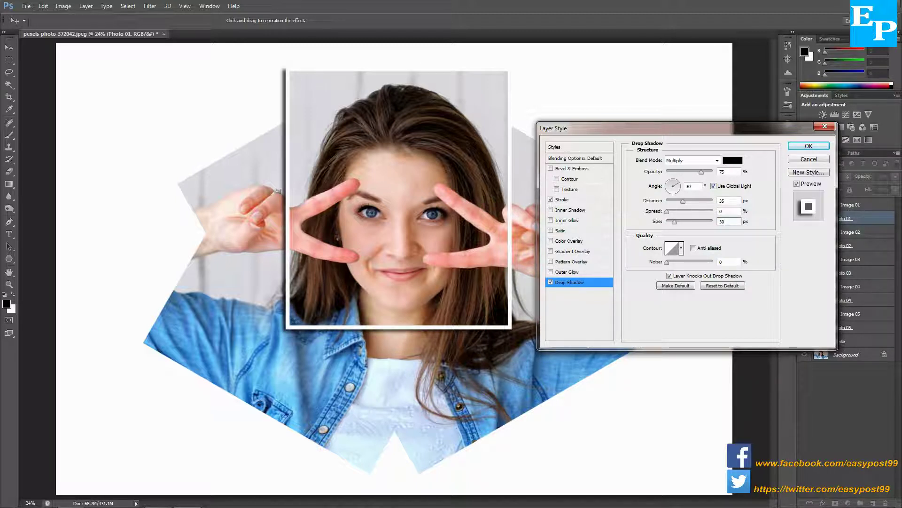
pyautogui.click(795, 149)
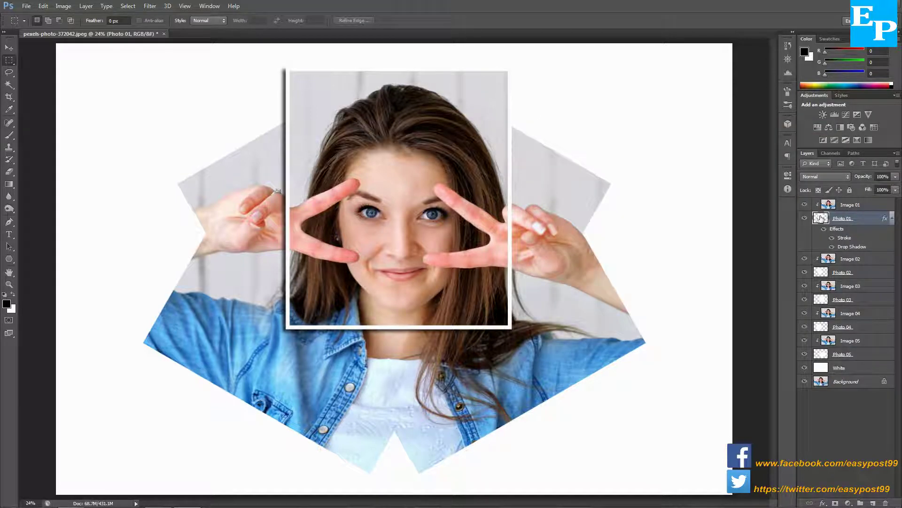
# - Copy the Photo 01 layer style and paste it onto the Photo 02, Photo 03, Photo 04 and Photo 05 layers
pyautogui.rightClick(851, 222)
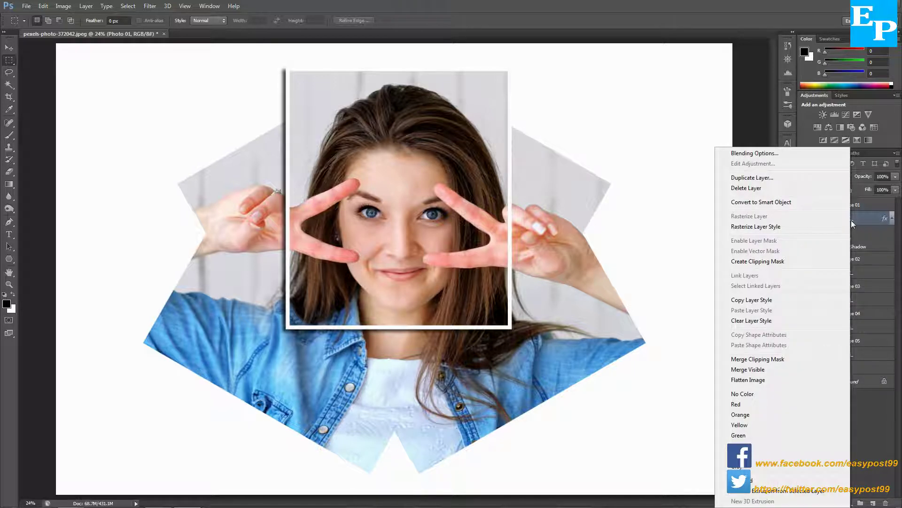
pyautogui.click(784, 300)
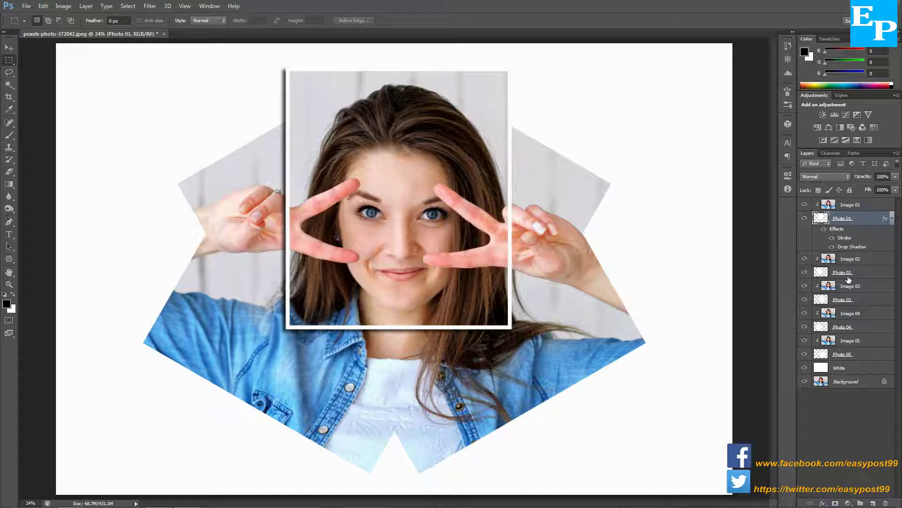
pyautogui.rightClick(849, 279)
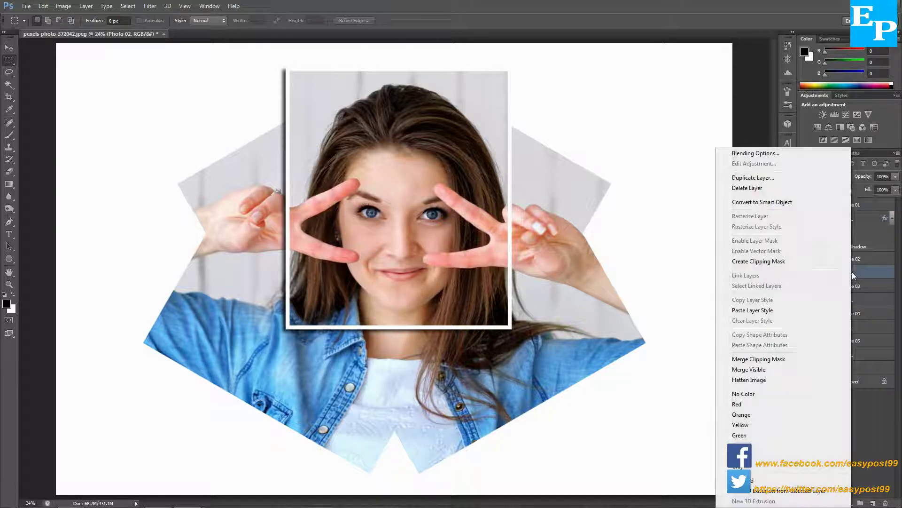
pyautogui.click(783, 309)
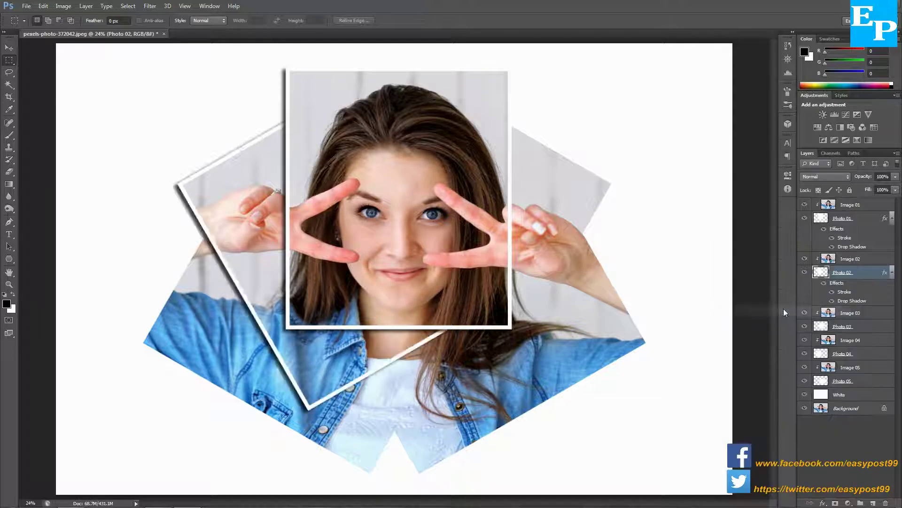
pyautogui.rightClick(858, 329)
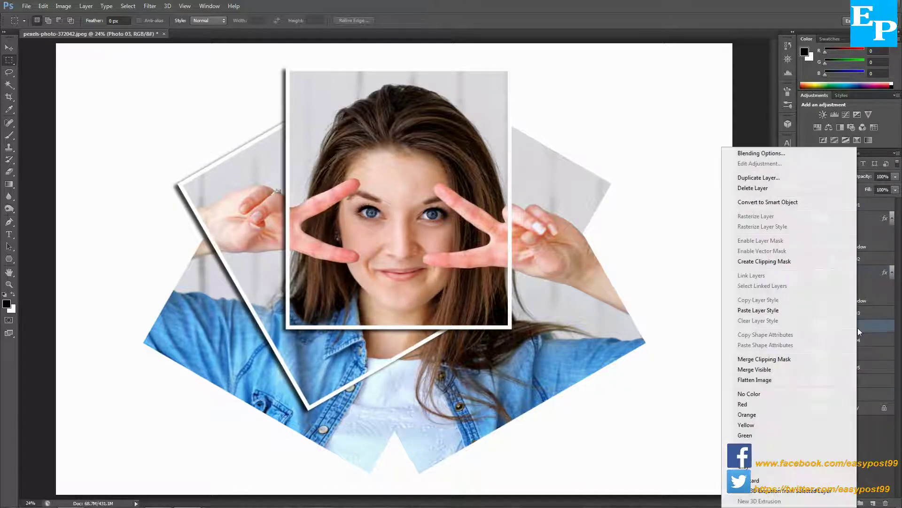
pyautogui.click(795, 311)
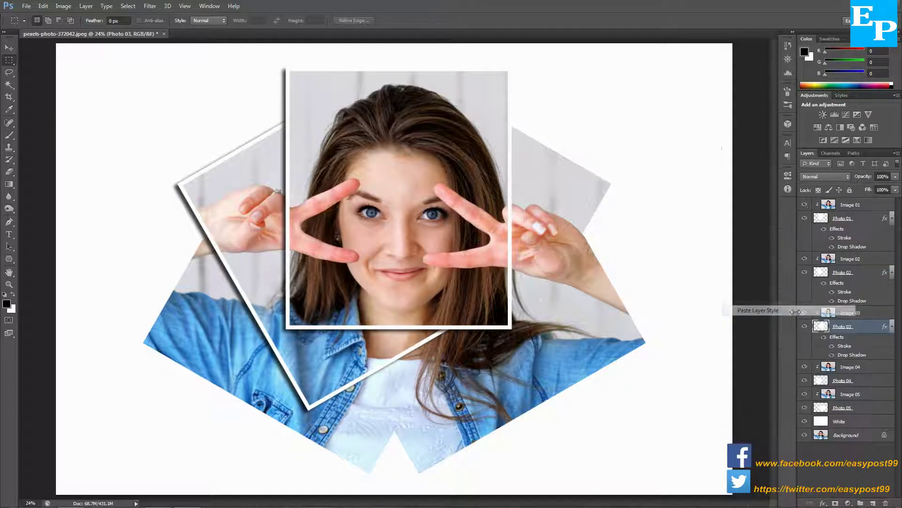
pyautogui.rightClick(864, 382)
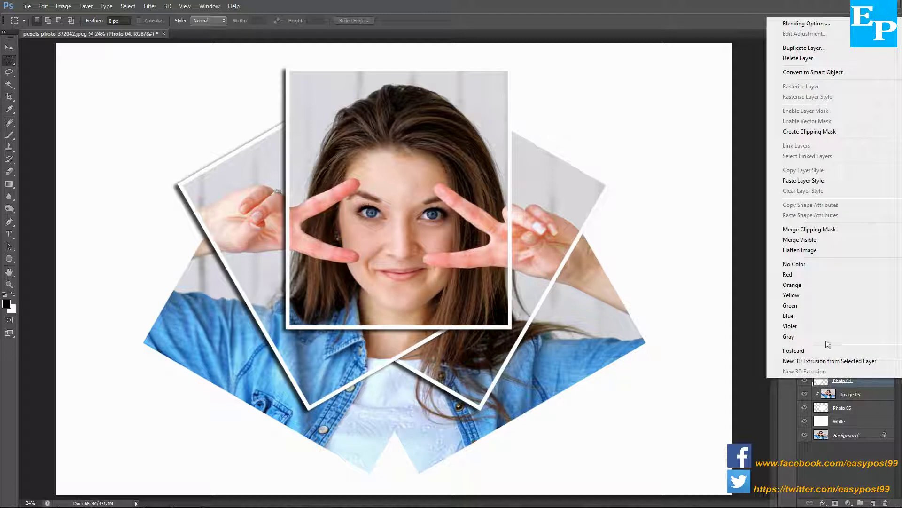
pyautogui.click(832, 182)
pyautogui.rightClick(858, 438)
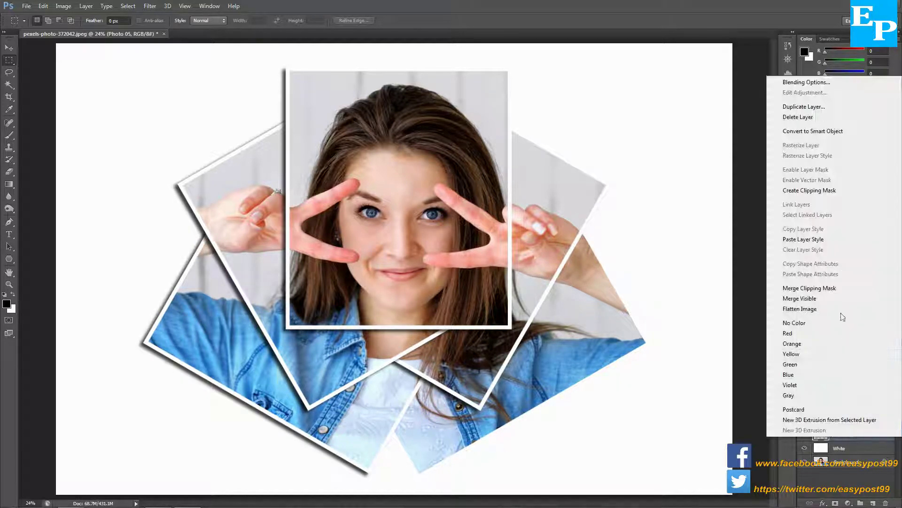
pyautogui.click(843, 240)
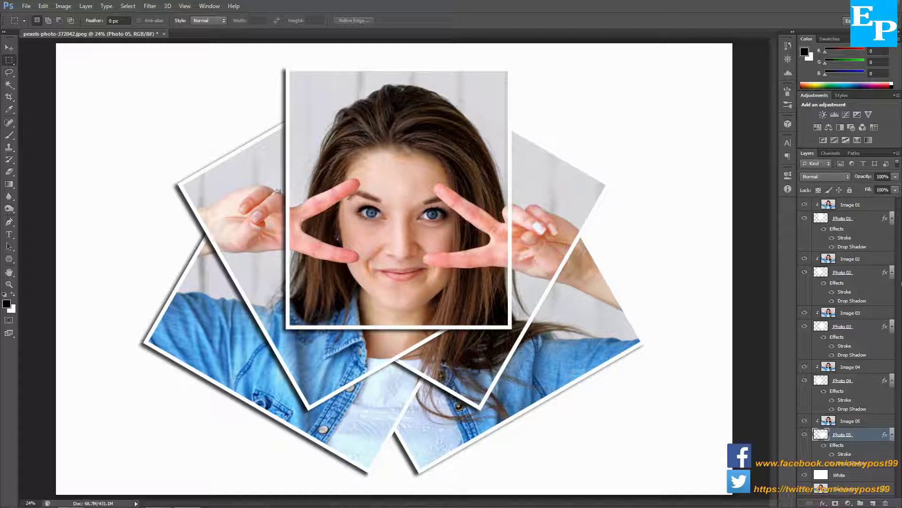
# - Hide the White layer and apply the Filter Gallery's Photocopy sketch filter to the Background layer with Detail 10 and Darkness 15
pyautogui.click(805, 475)
pyautogui.click(847, 491)
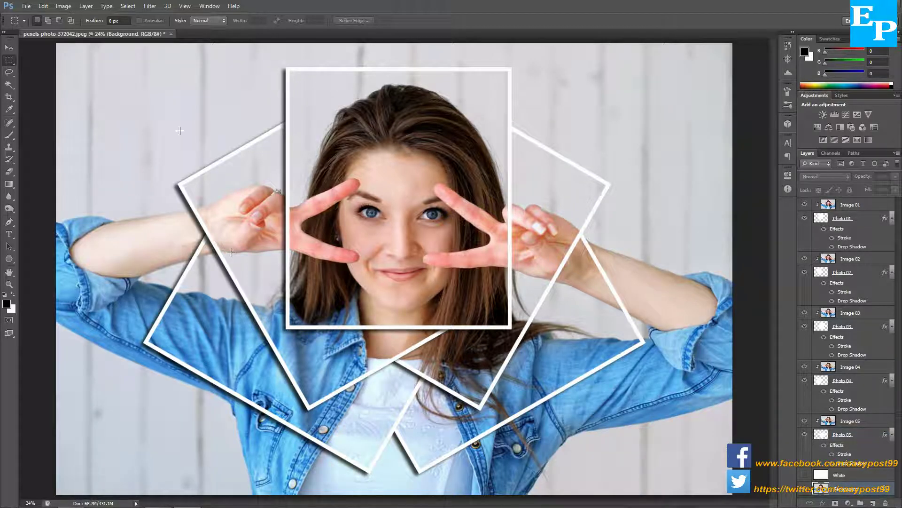
pyautogui.click(150, 7)
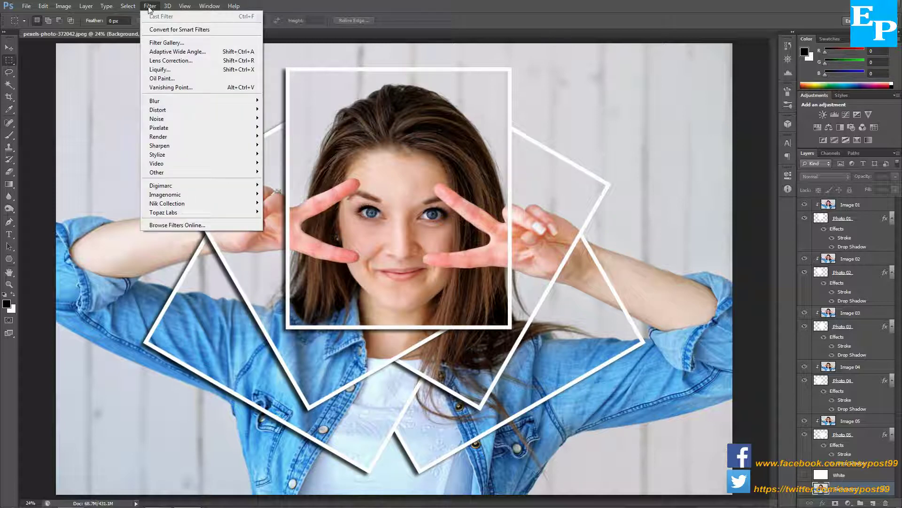
pyautogui.click(162, 43)
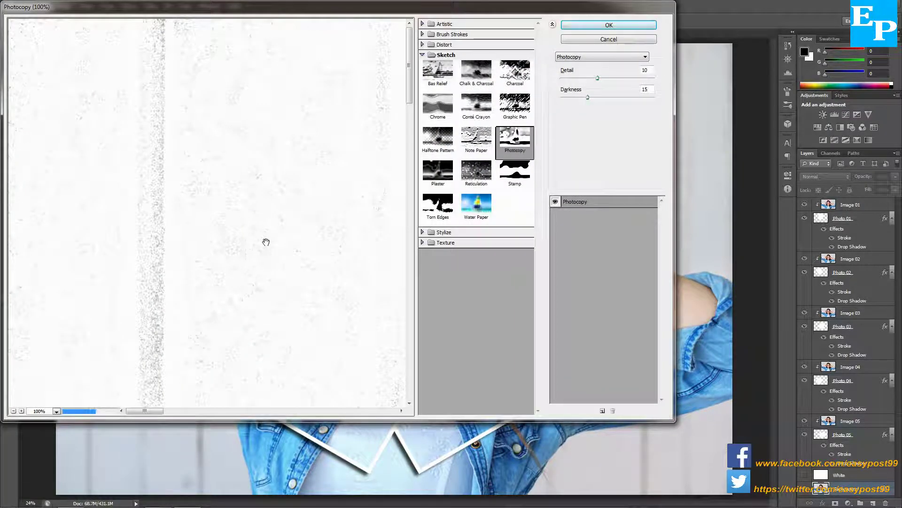
pyautogui.click(57, 412)
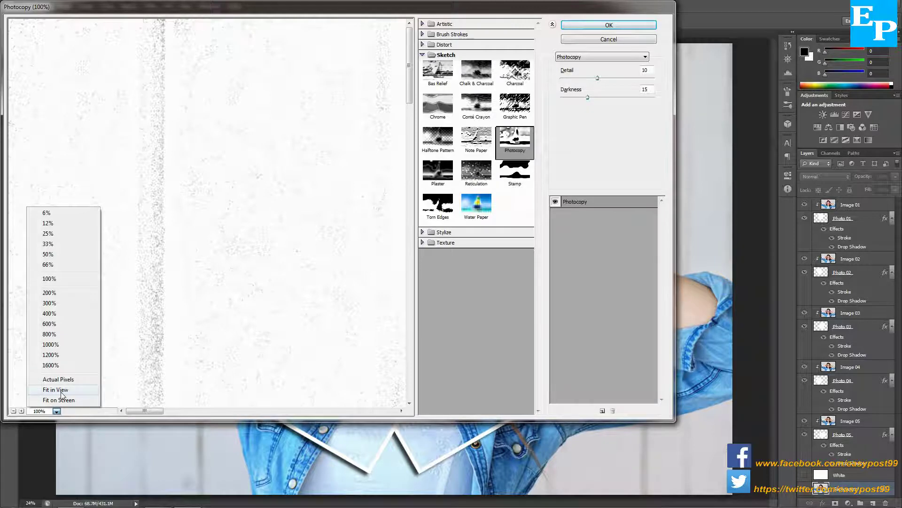
pyautogui.click(61, 394)
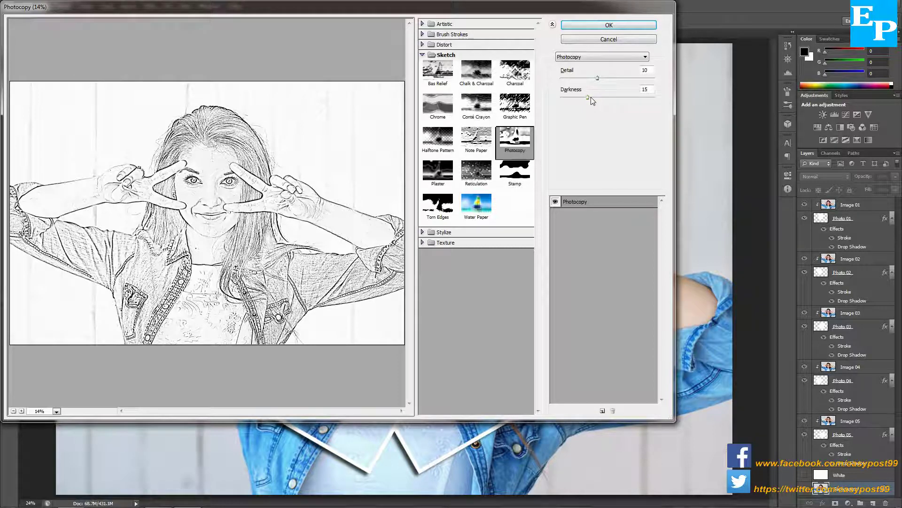
pyautogui.click(613, 26)
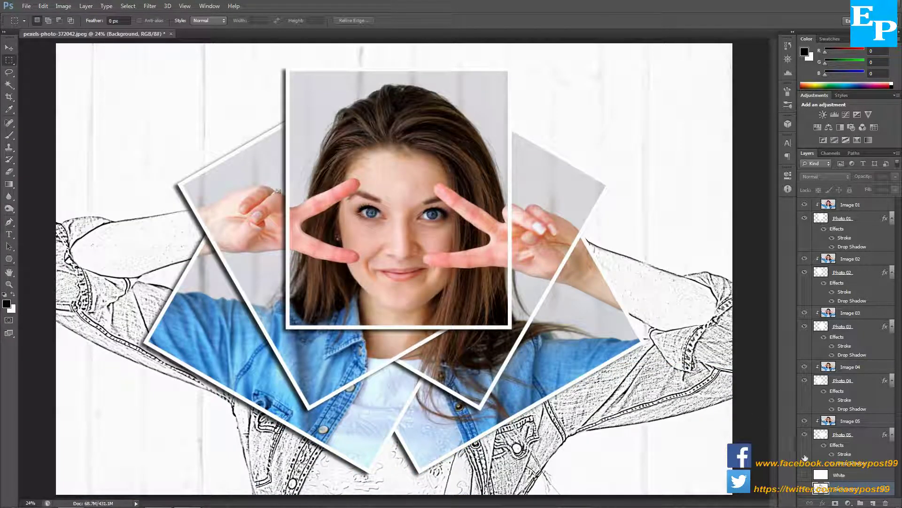
# - Show the White layer again with its opacity set to 70%, and display the collage in full-screen mode
pyautogui.click(841, 476)
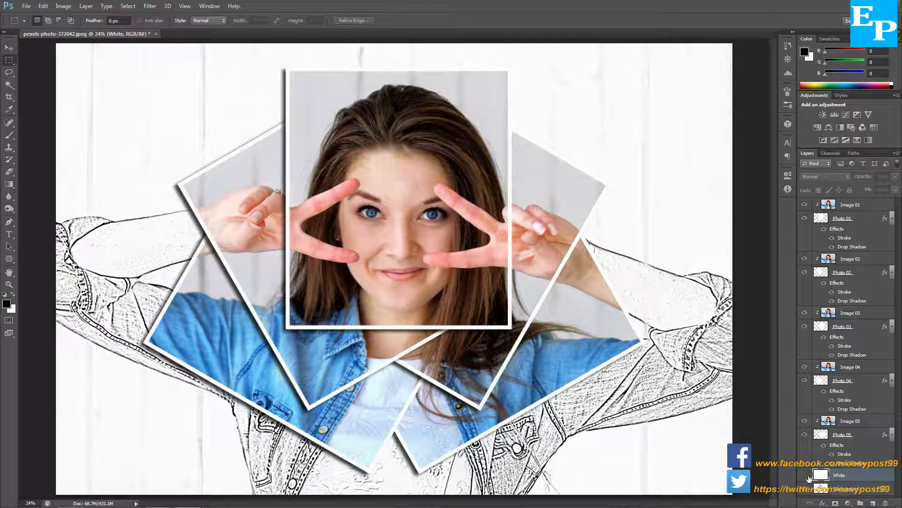
pyautogui.click(805, 476)
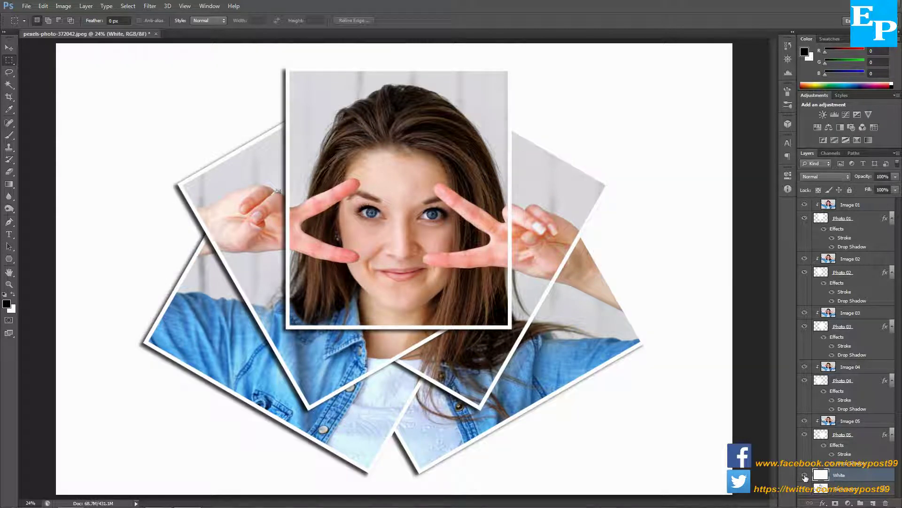
pyautogui.click(896, 179)
pyautogui.moveTo(896, 189); pyautogui.dragTo(881, 189)
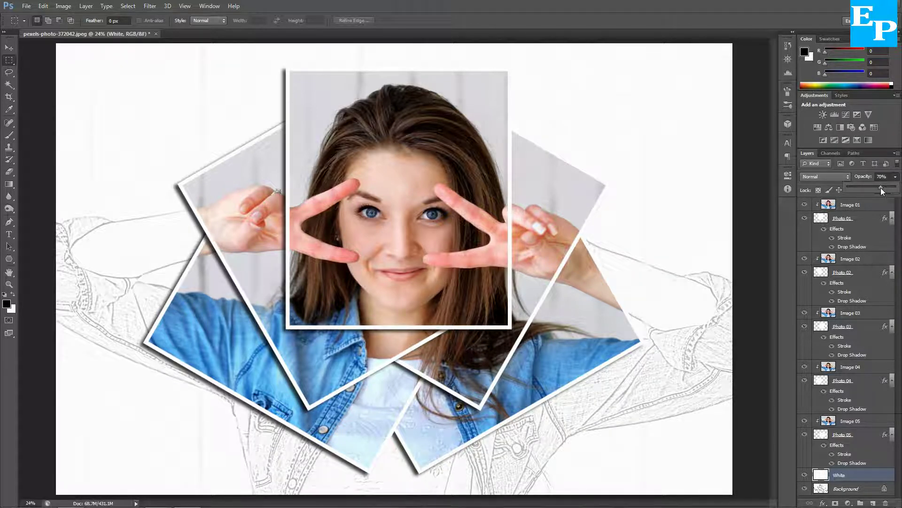
pyautogui.moveTo(882, 191); pyautogui.dragTo(881, 188)
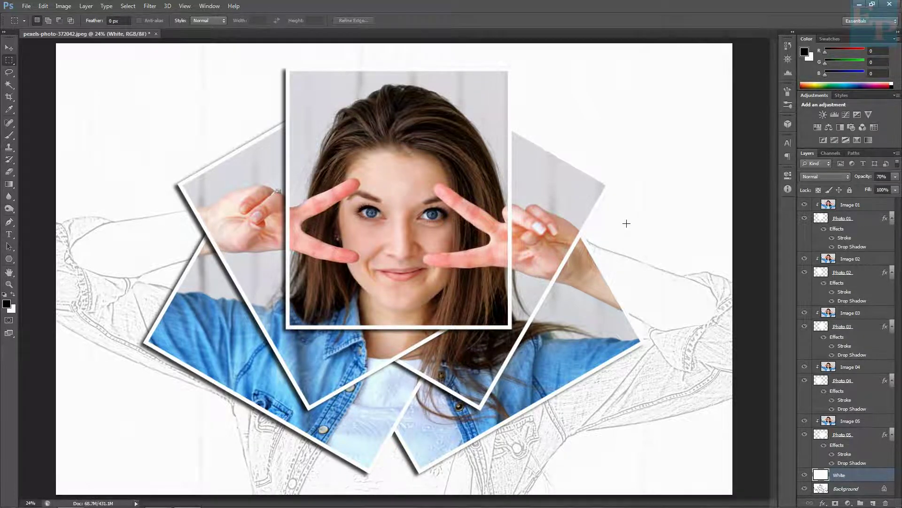
pyautogui.press('f')
pyautogui.press('f')
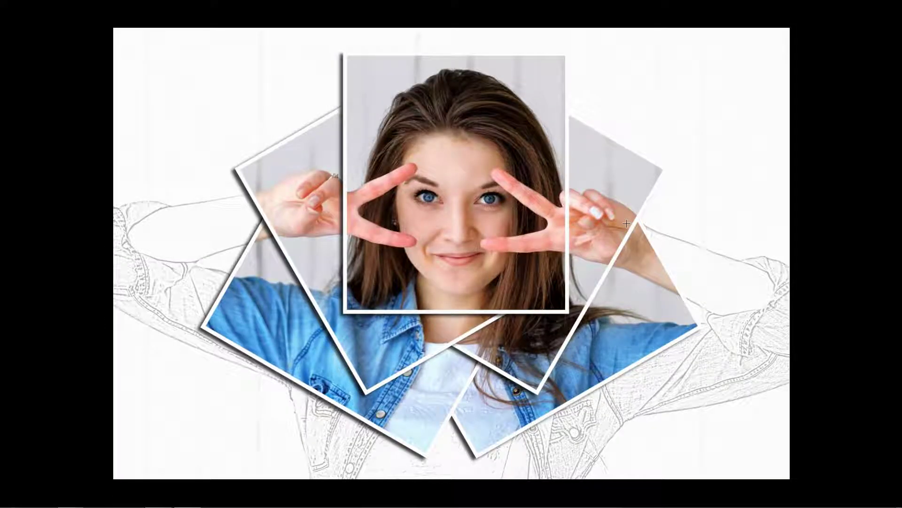